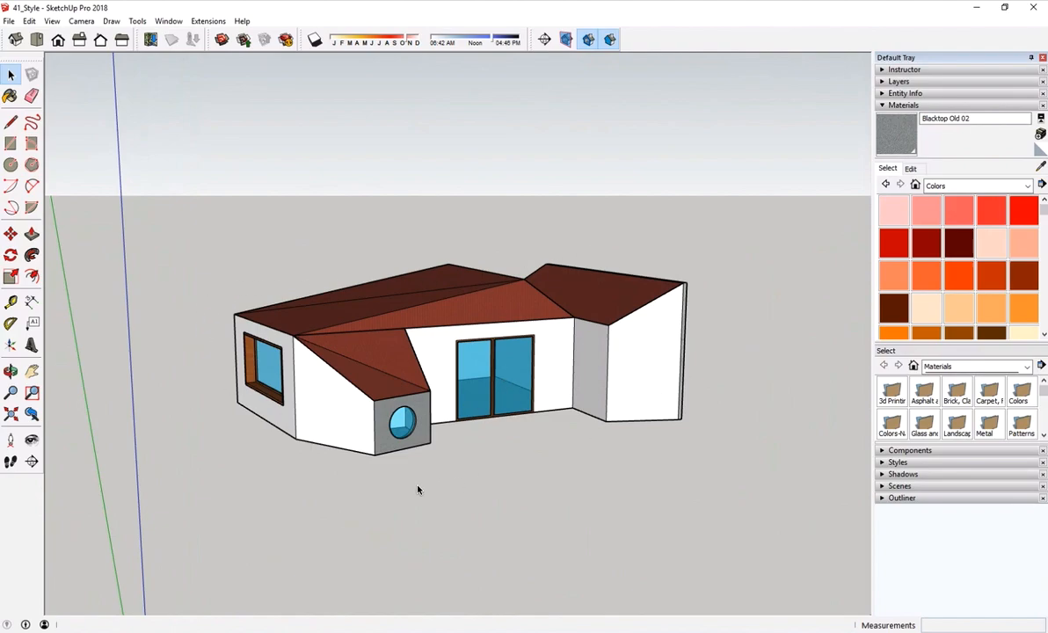
- Frame the front of the house from slightly above and save the view as a new scene
middle_click_drag(620, 263, 642, 299)
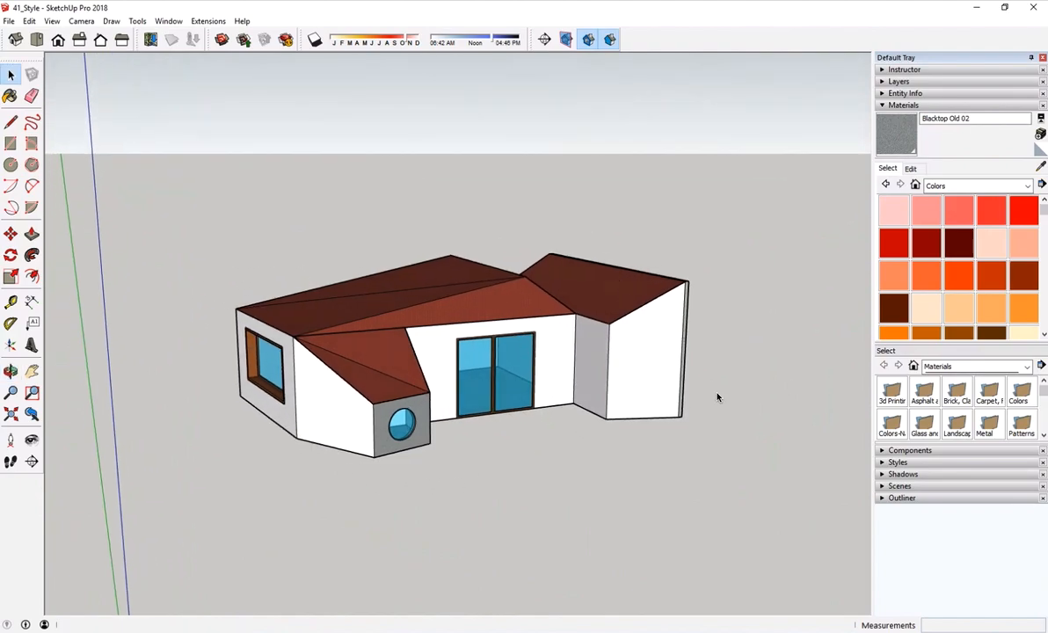
left_click(897, 486)
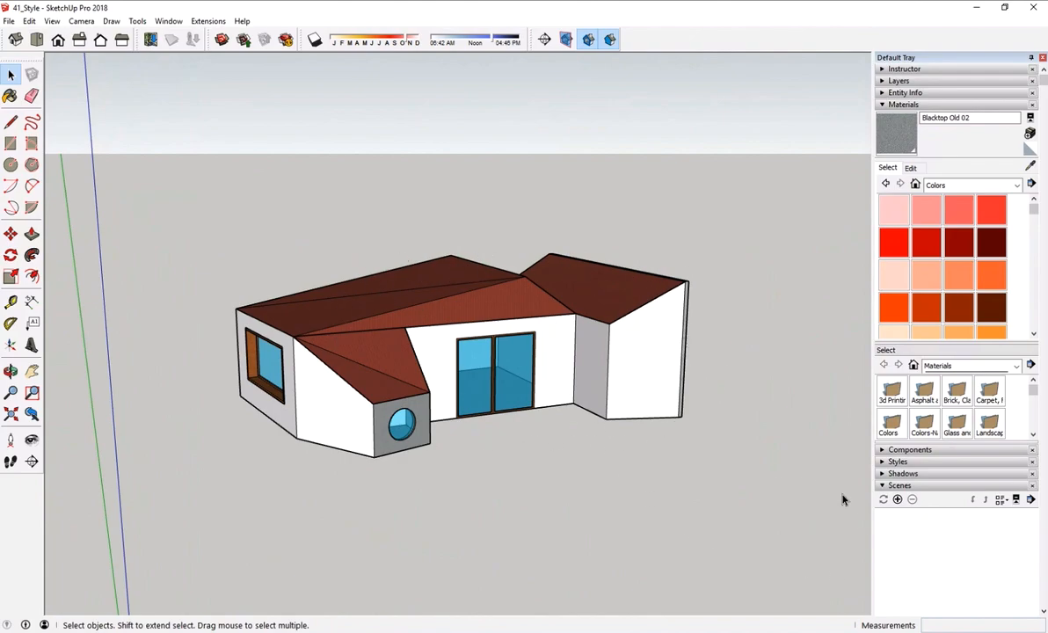
left_click(898, 500)
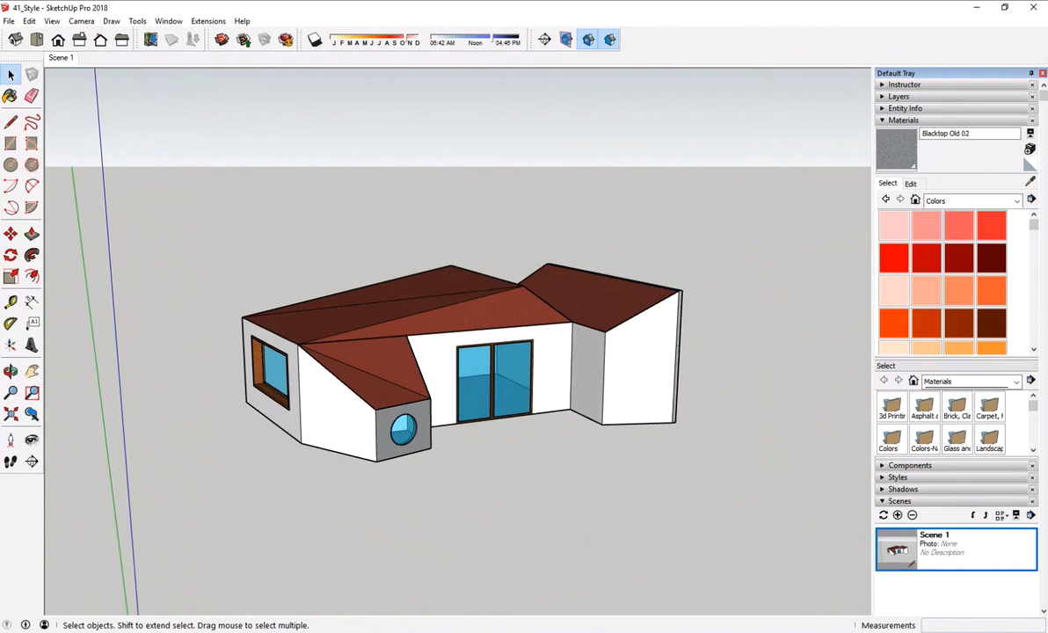
- Try to rename the new scene to Perspective 1
left_click(942, 119)
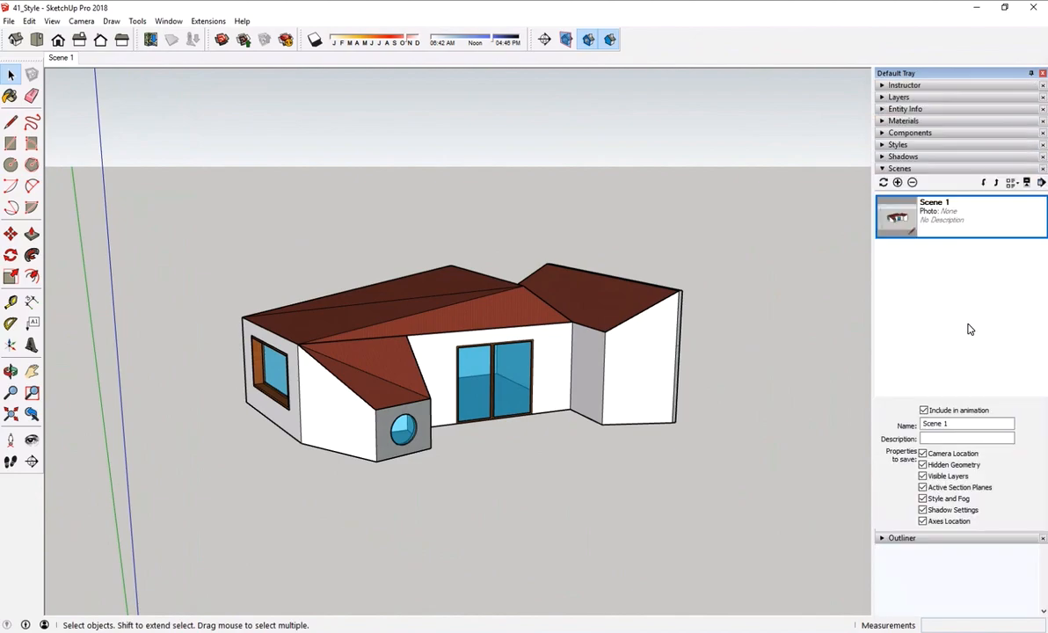
left_click_drag(946, 425, 883, 419)
type("Perspectiv")
left_click(167, 22)
mouse_move(160, 36)
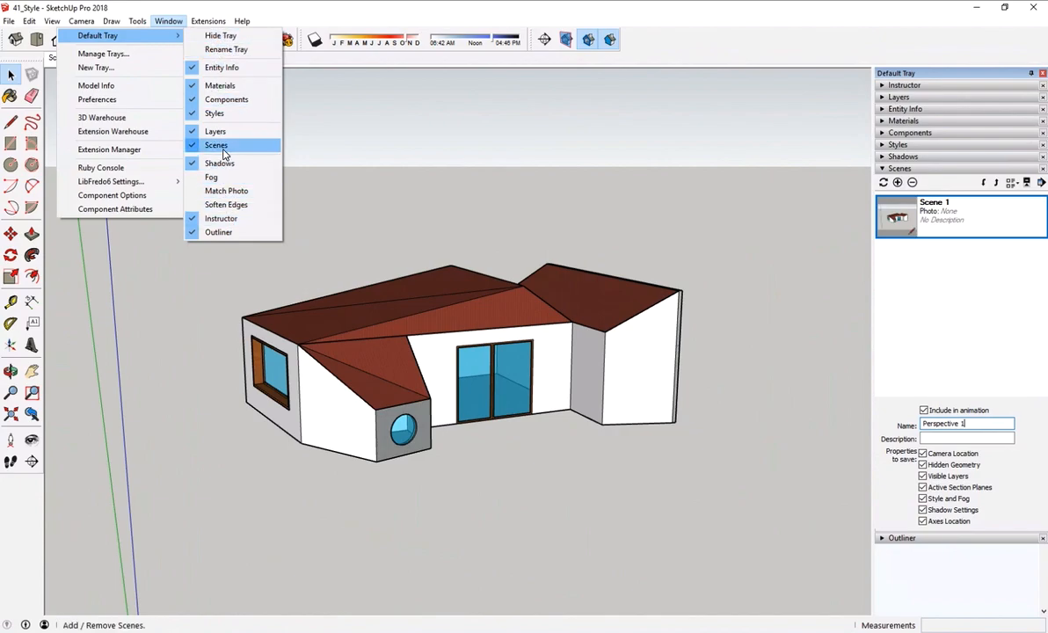
left_click(899, 349)
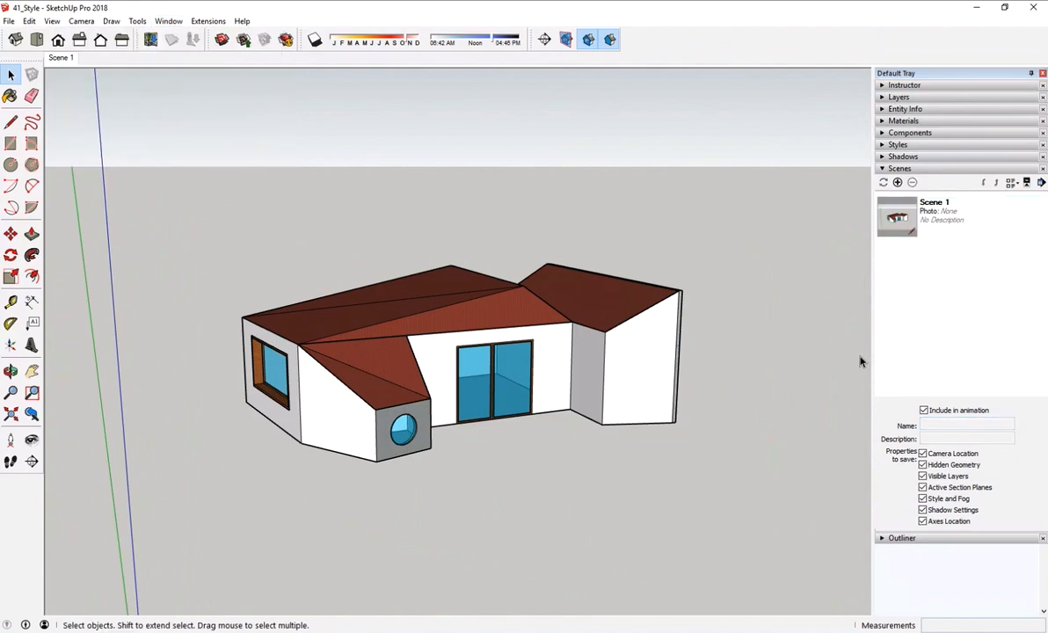
- Test the saved scene by recalling its view of the house after zooming in, and collapse the scene settings
scroll(556, 310, "up", 2)
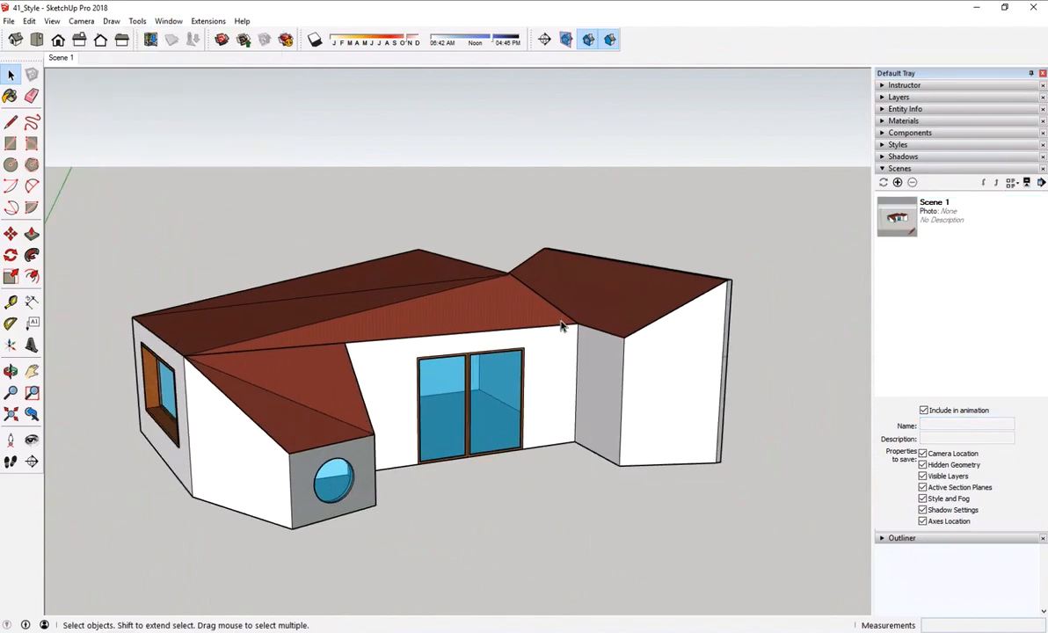
double_click(906, 227)
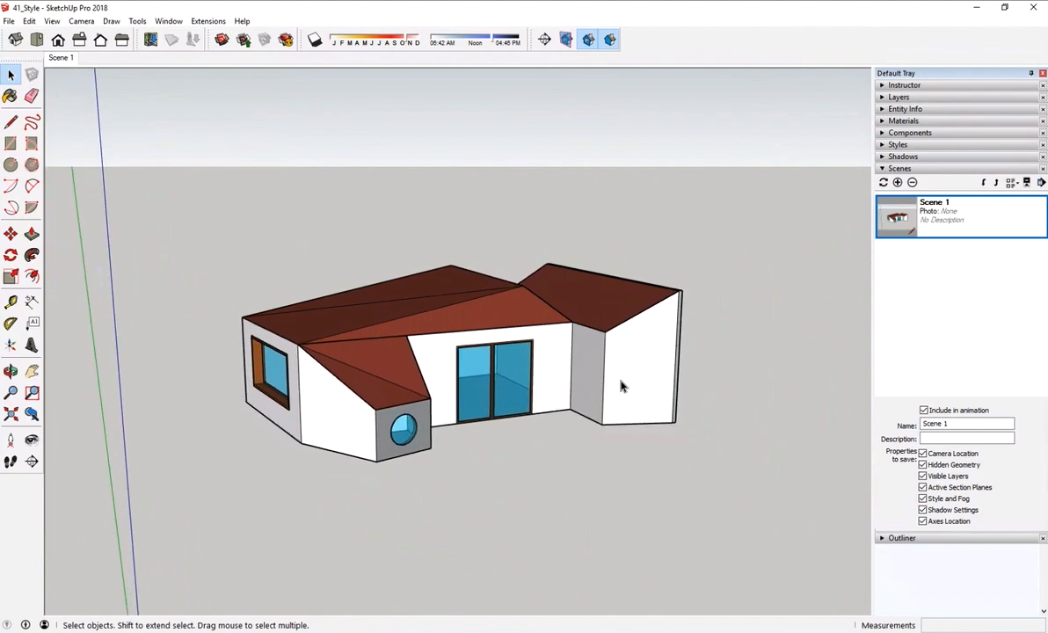
left_click(885, 169)
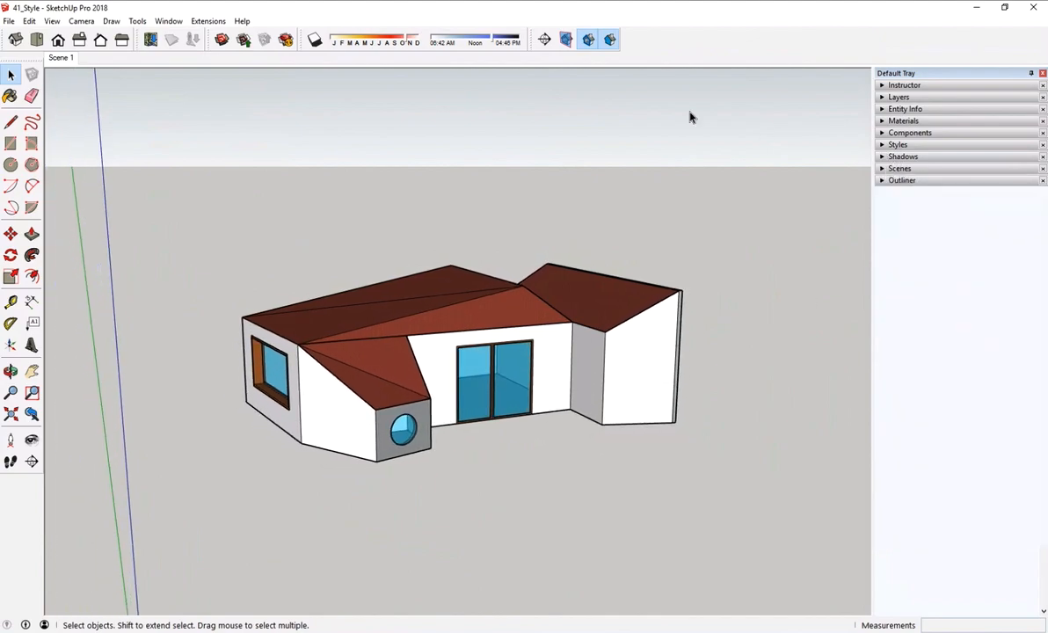
left_click(169, 24)
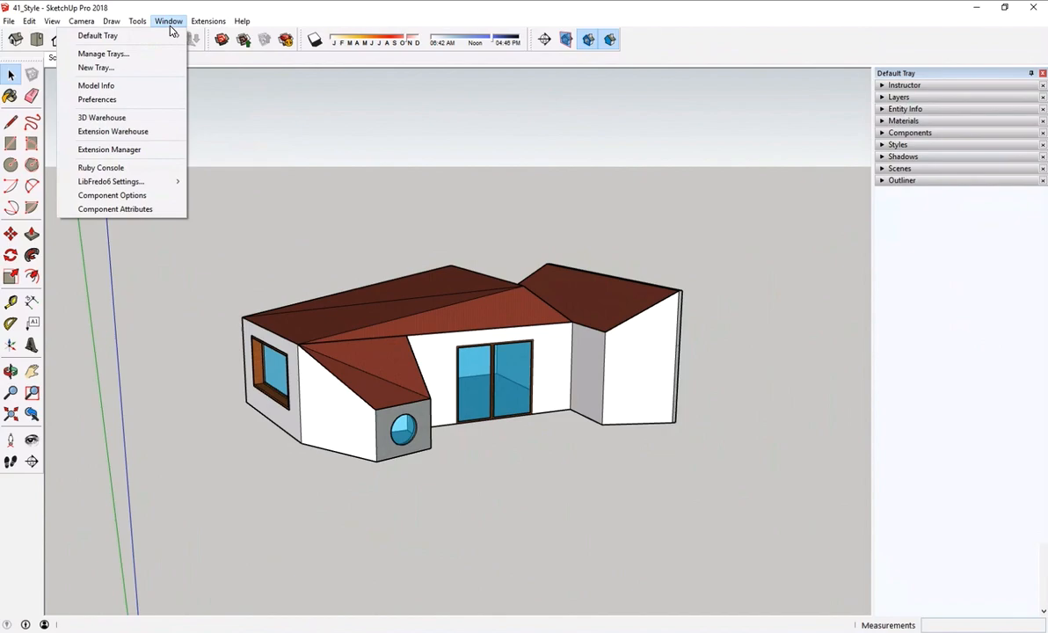
mouse_move(162, 39)
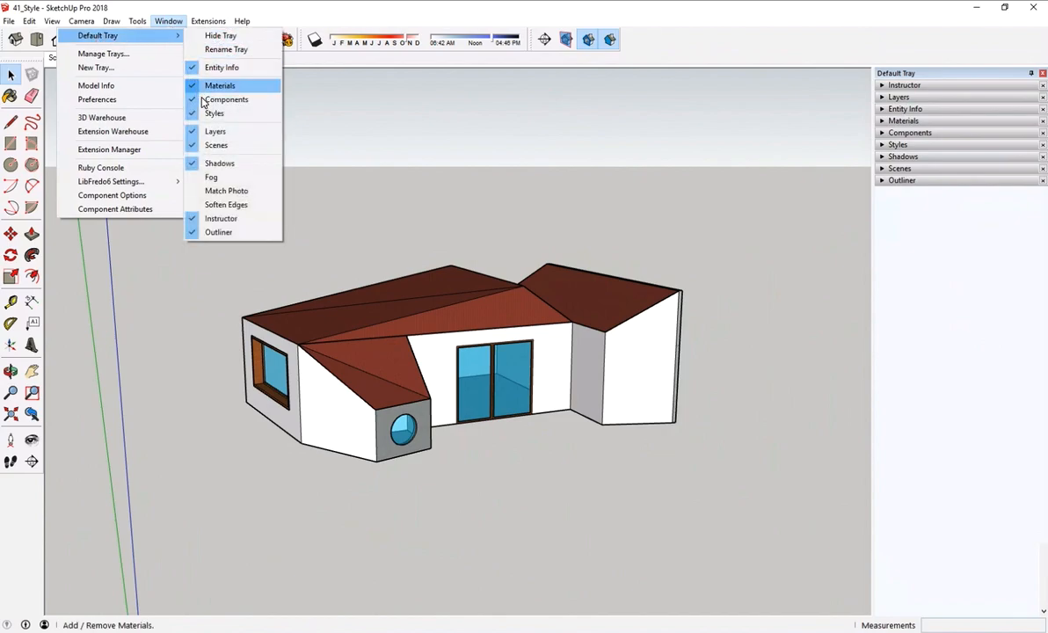
left_click(985, 210)
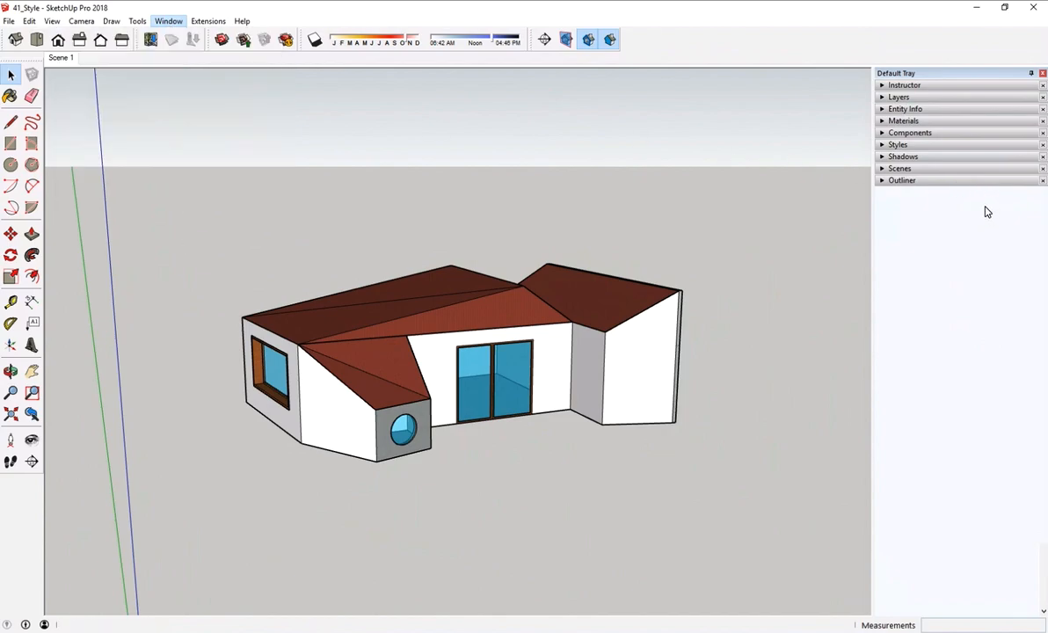
- Expand the Styles settings and show the Color Sets collection
left_click(883, 146)
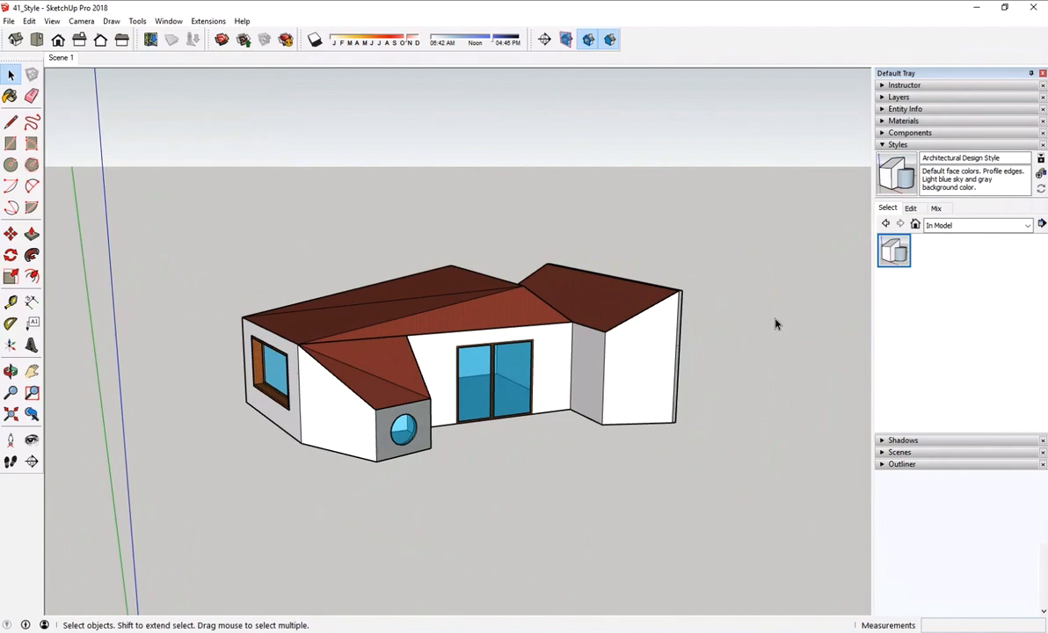
left_click(1026, 226)
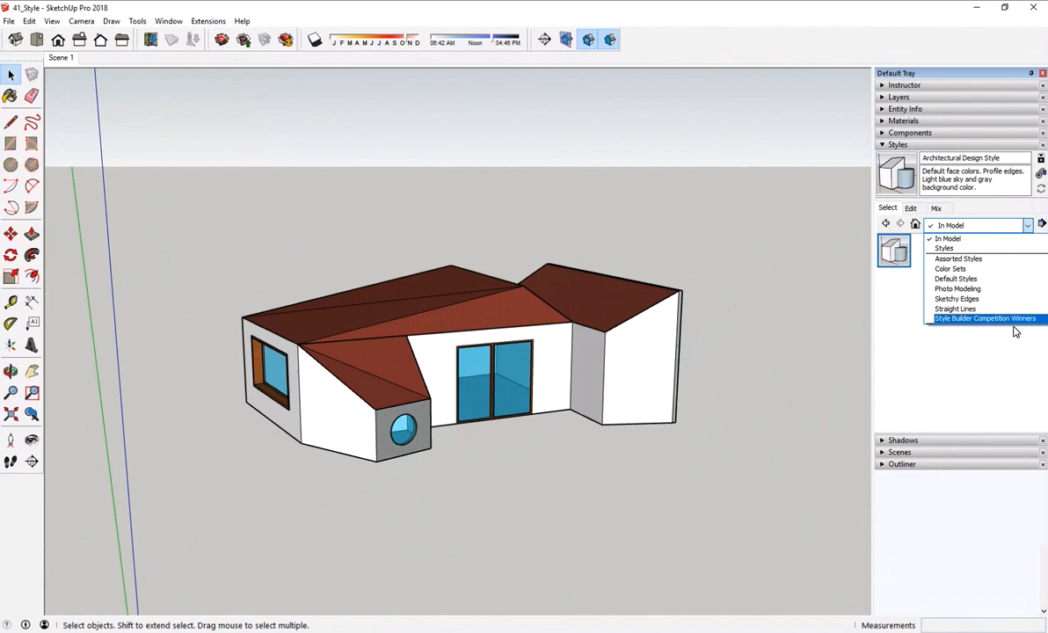
left_click(1003, 269)
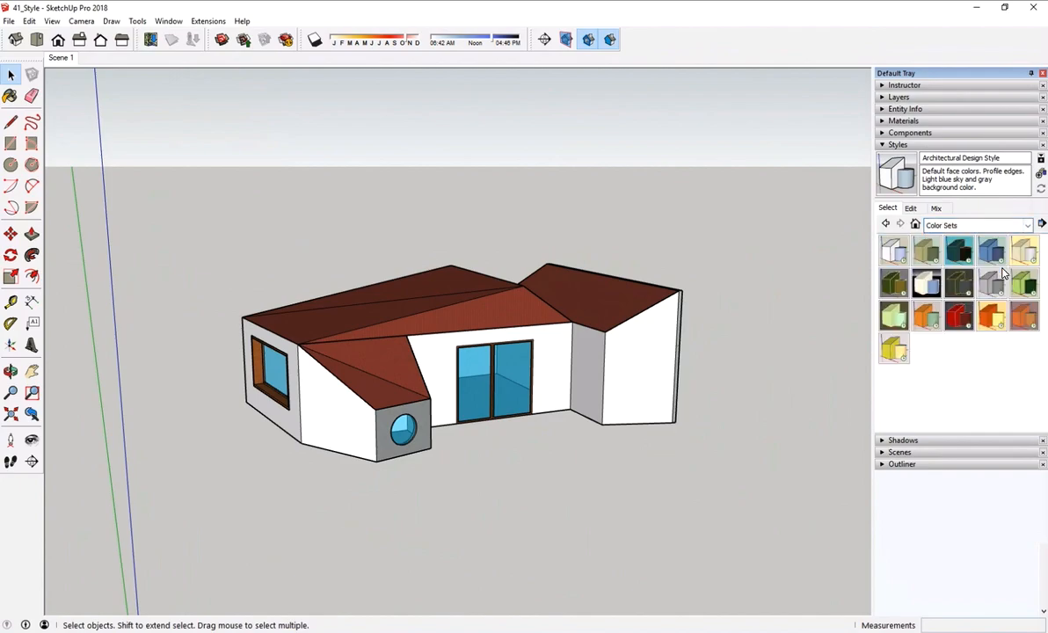
- Preview several Color Sets styles on the house, including Beige and Green, Blue and Orange, Color Blind Style, Orange and Green, Yellow and Blue, and Red Brick
left_click(928, 253)
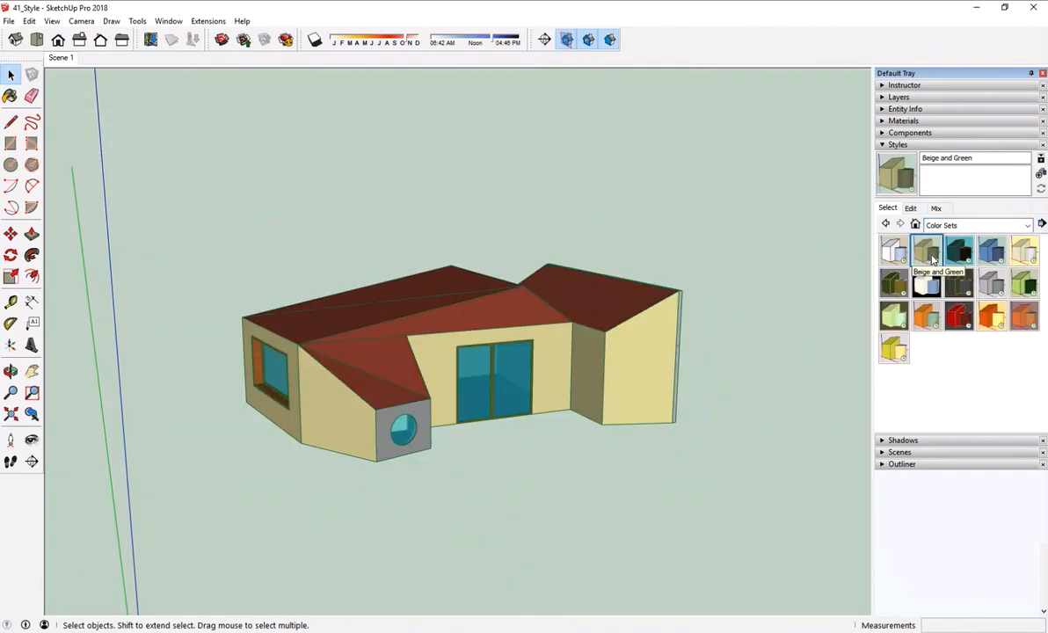
left_click(958, 253)
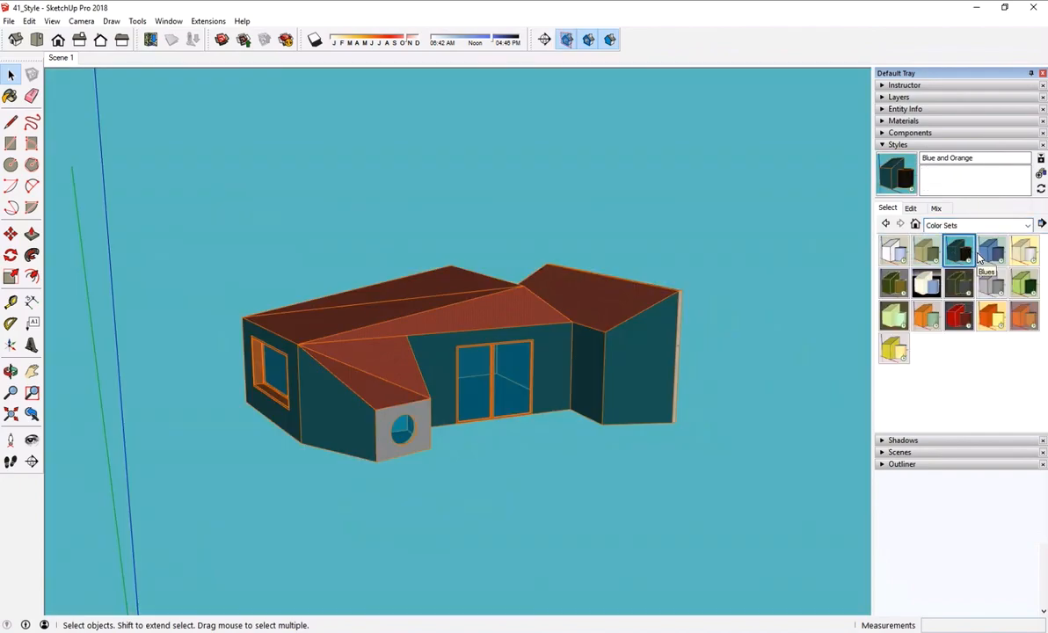
left_click(983, 254)
left_click(926, 283)
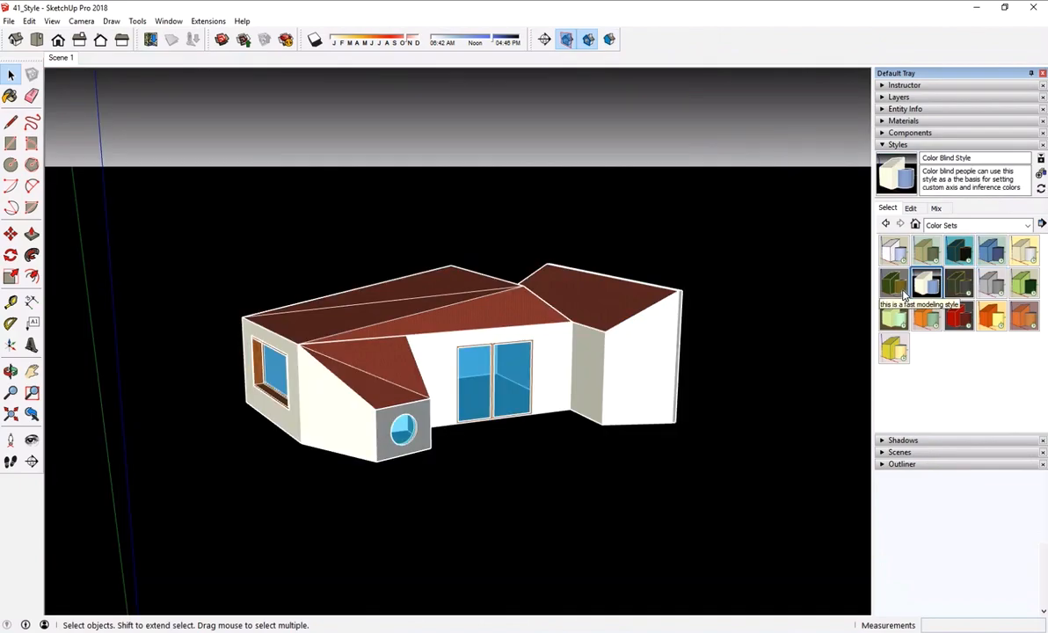
left_click(897, 288)
left_click(894, 318)
left_click(924, 321)
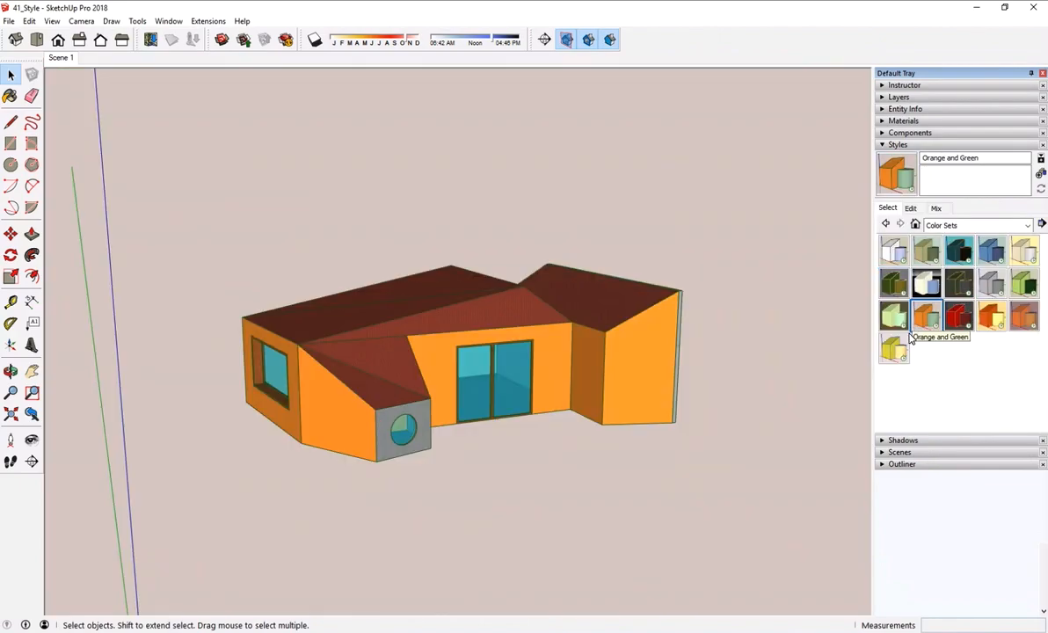
left_click(895, 346)
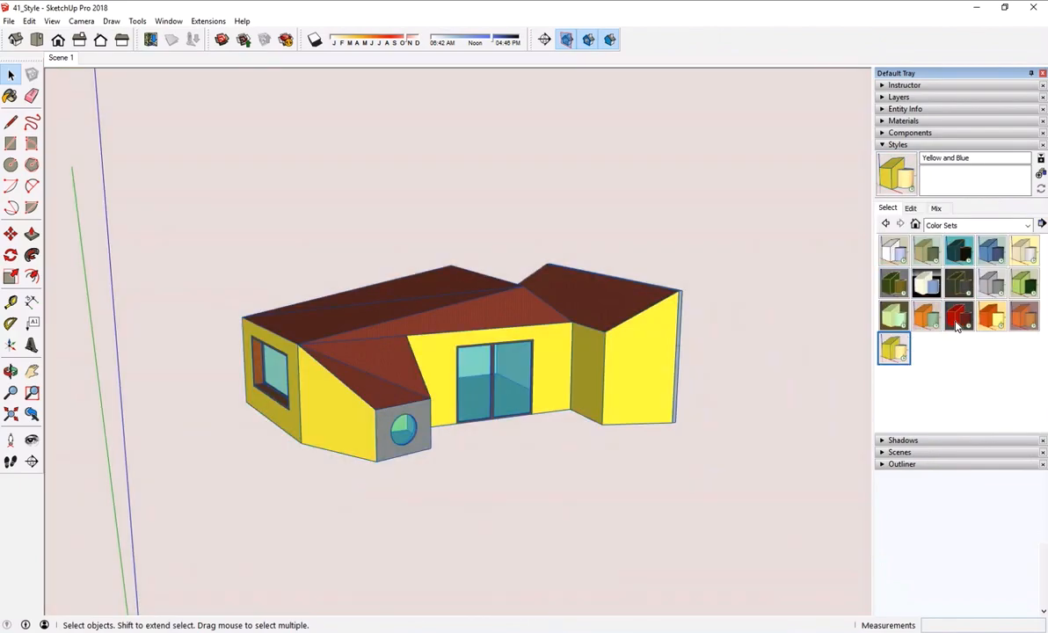
left_click(959, 322)
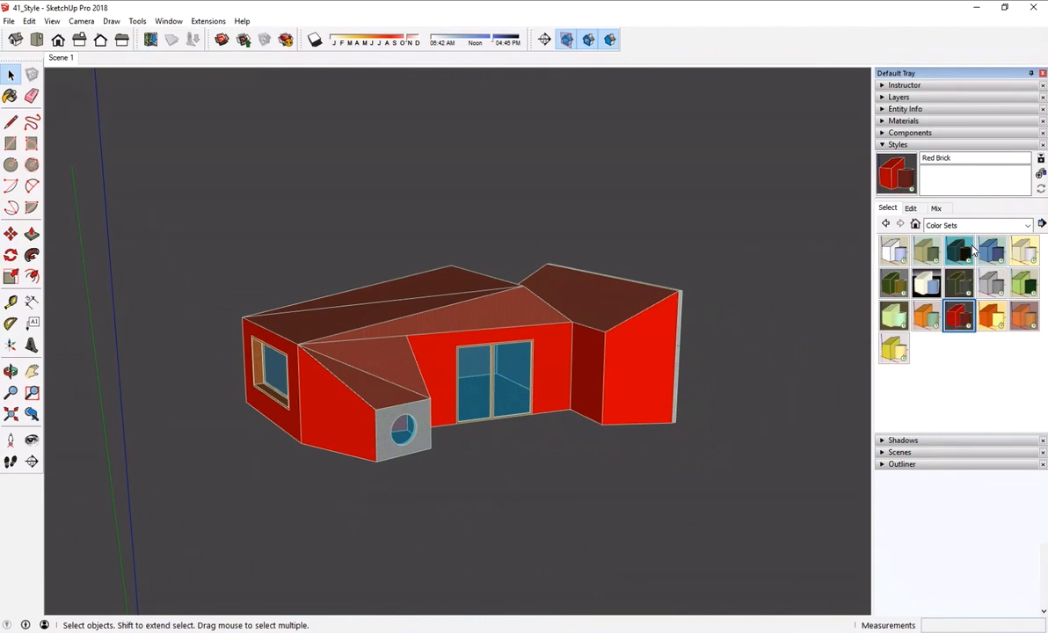
- Try several Assorted Styles on the house, including Brush Strokes on Canvas and PSO Snow, and settle on Whiteboard with Dry Erase Marker
left_click(1011, 225)
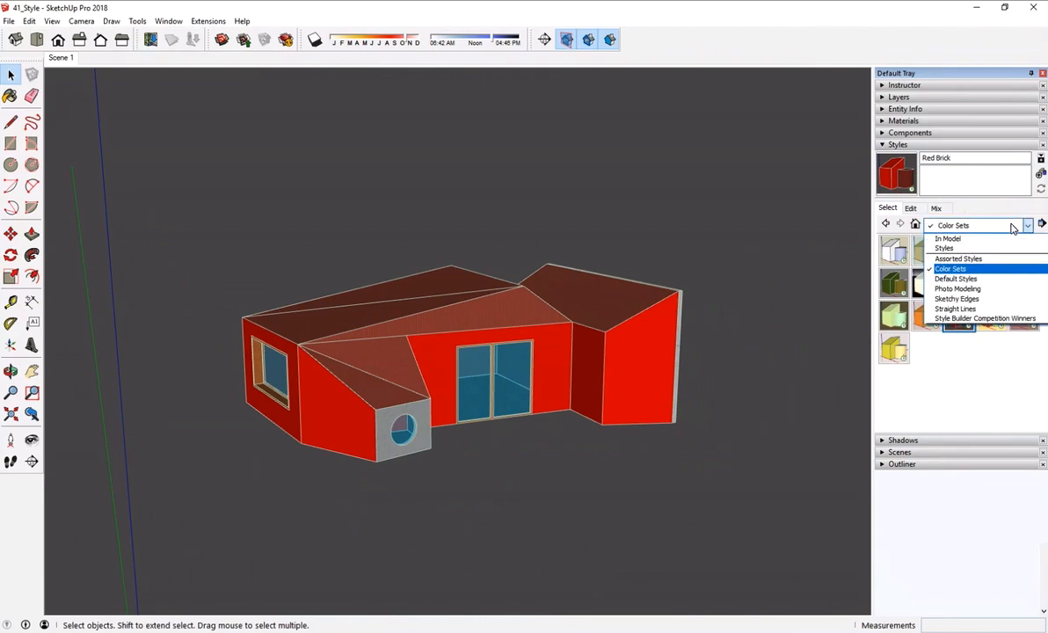
left_click(960, 259)
left_click(926, 252)
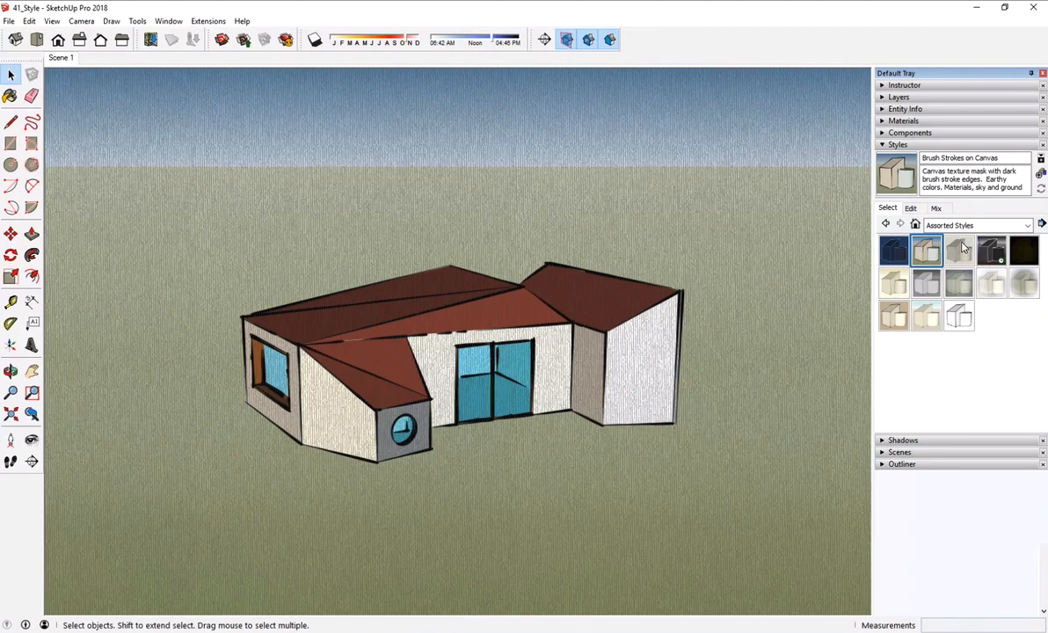
left_click(956, 254)
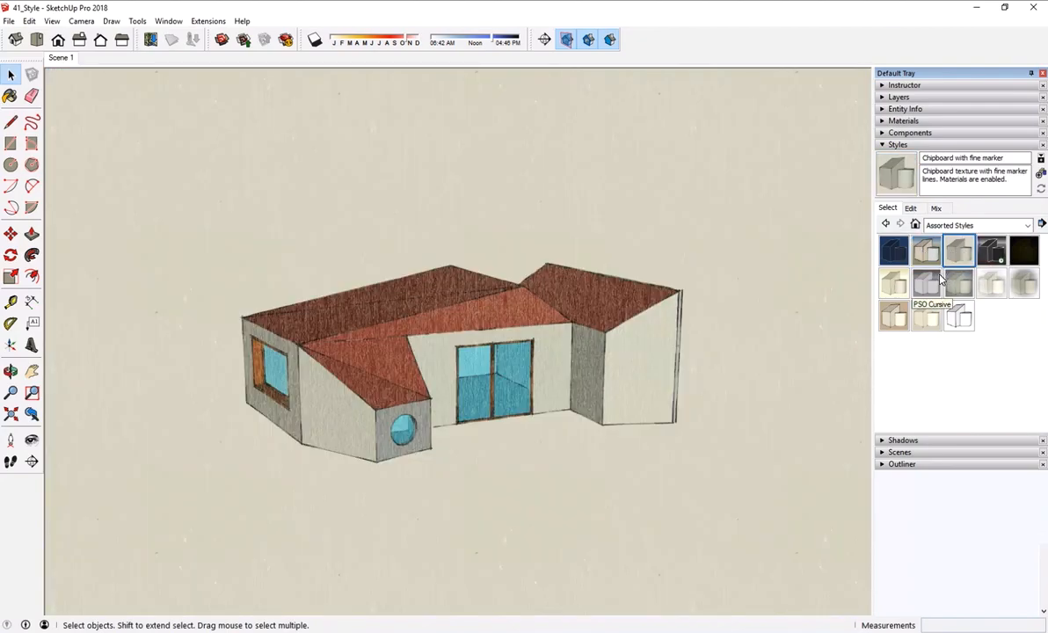
left_click(950, 281)
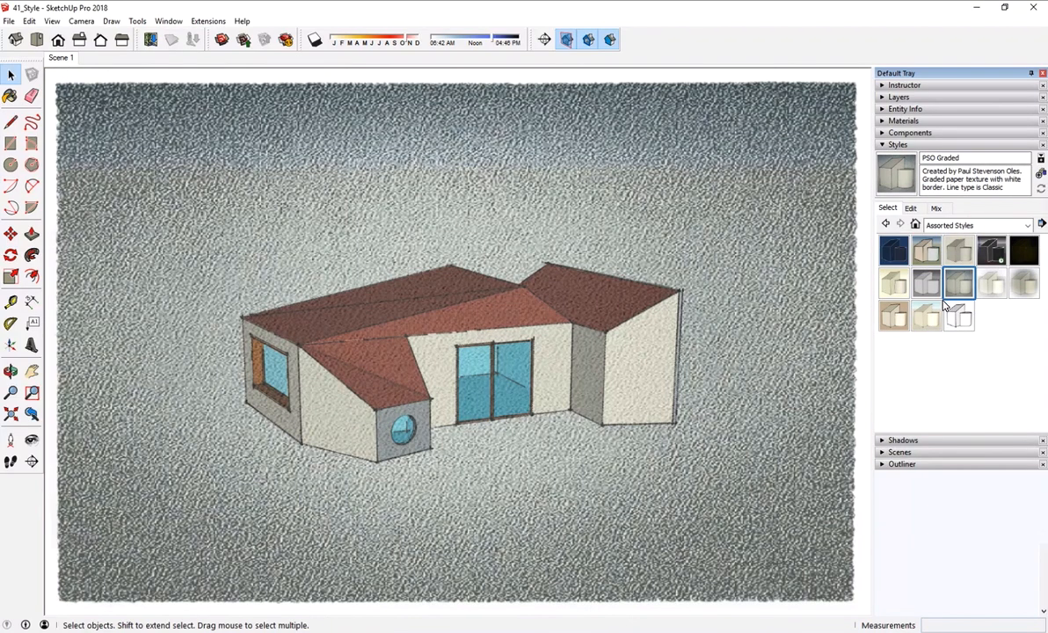
left_click(934, 315)
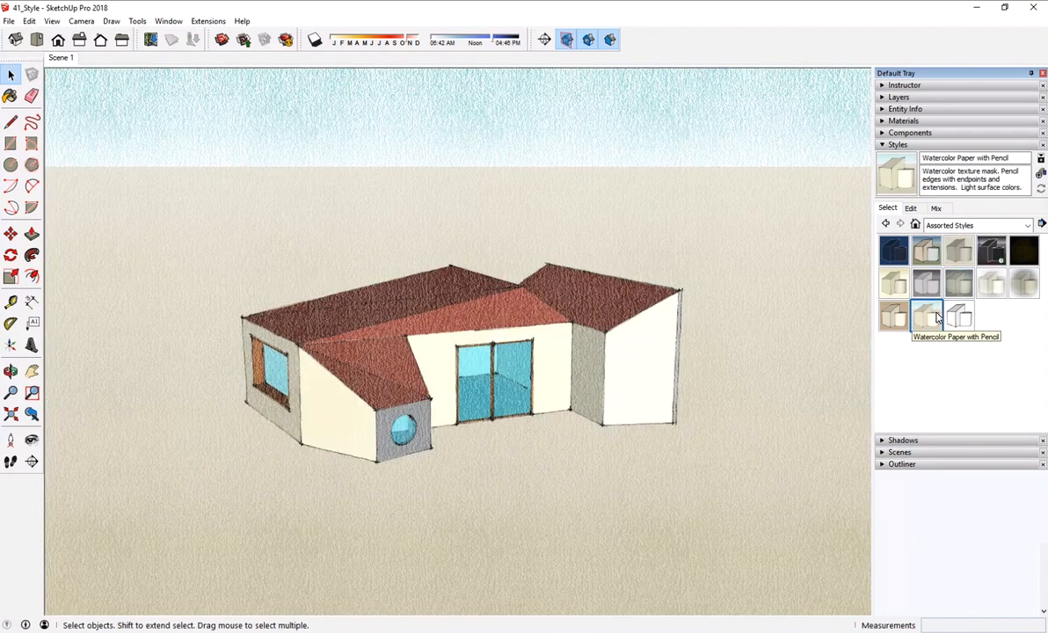
left_click(957, 316)
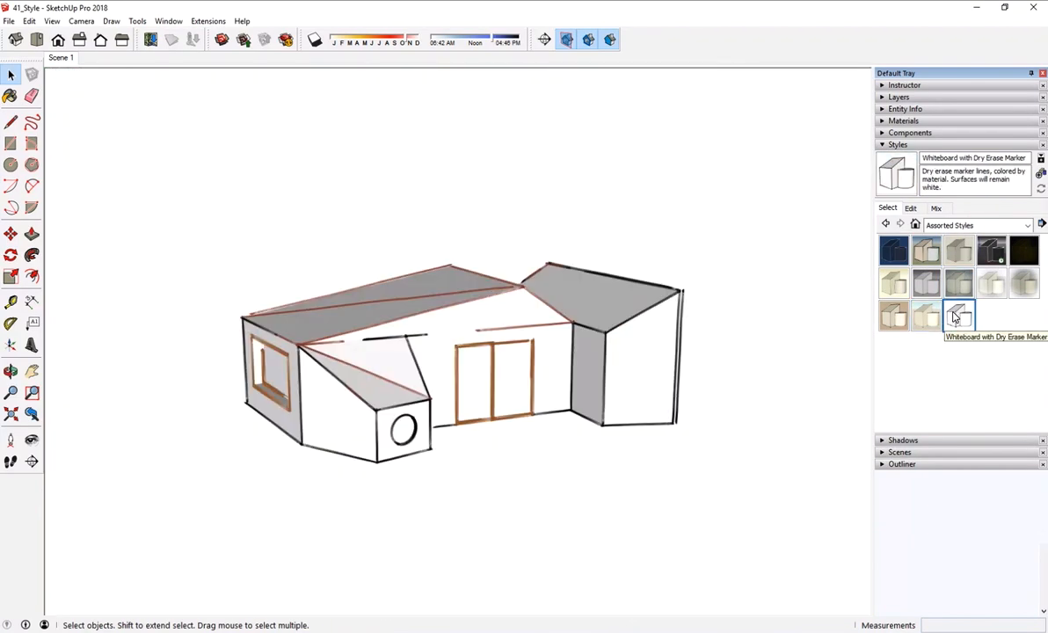
left_click(989, 286)
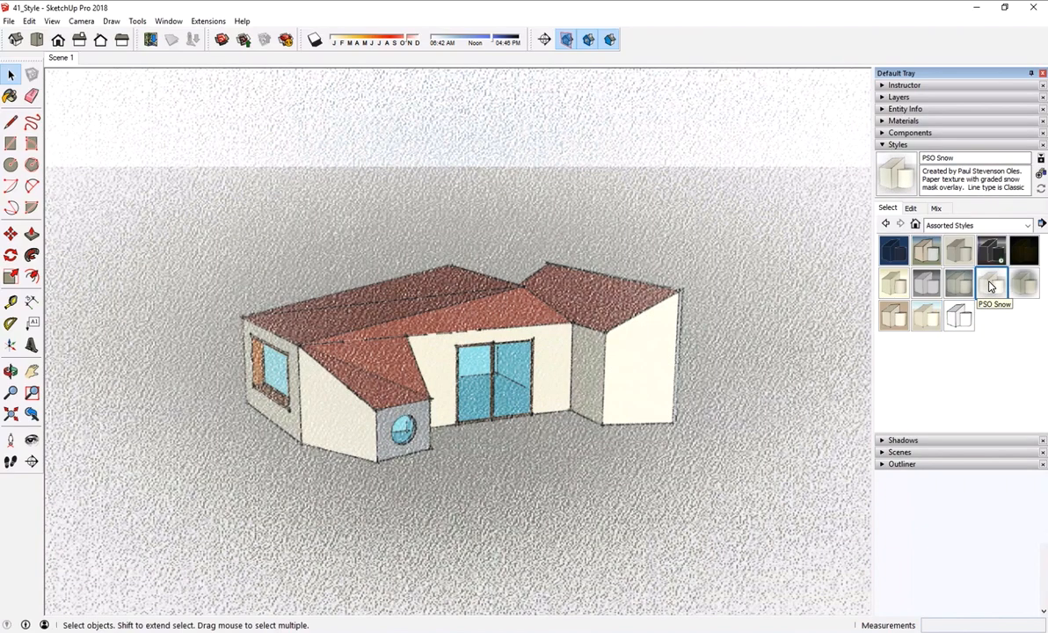
left_click(949, 310)
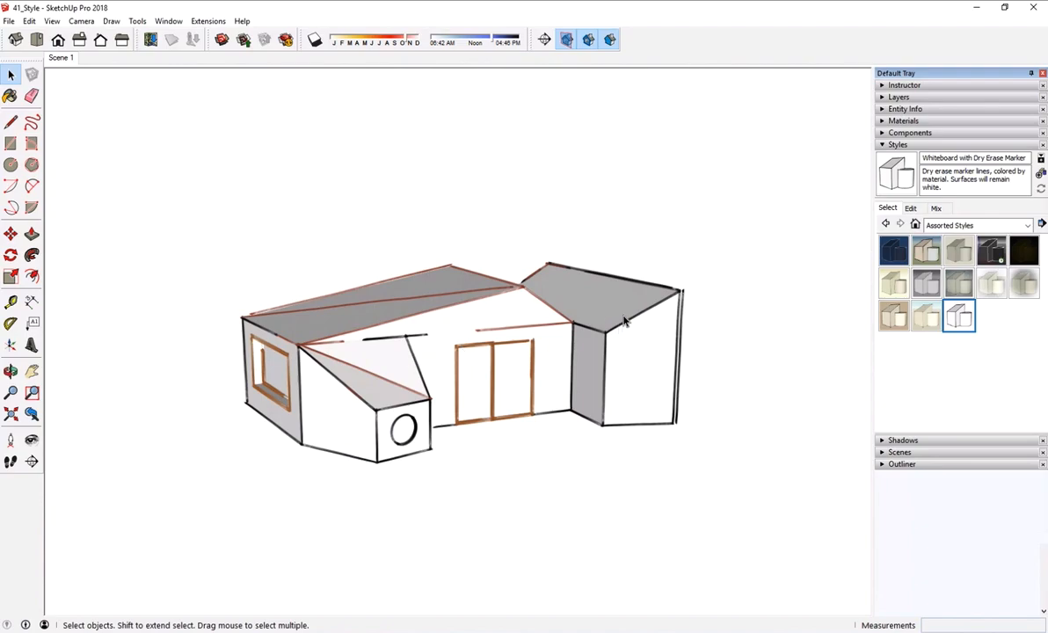
- Try out the sky and ground in the style's background settings and turn both off again
left_click(910, 209)
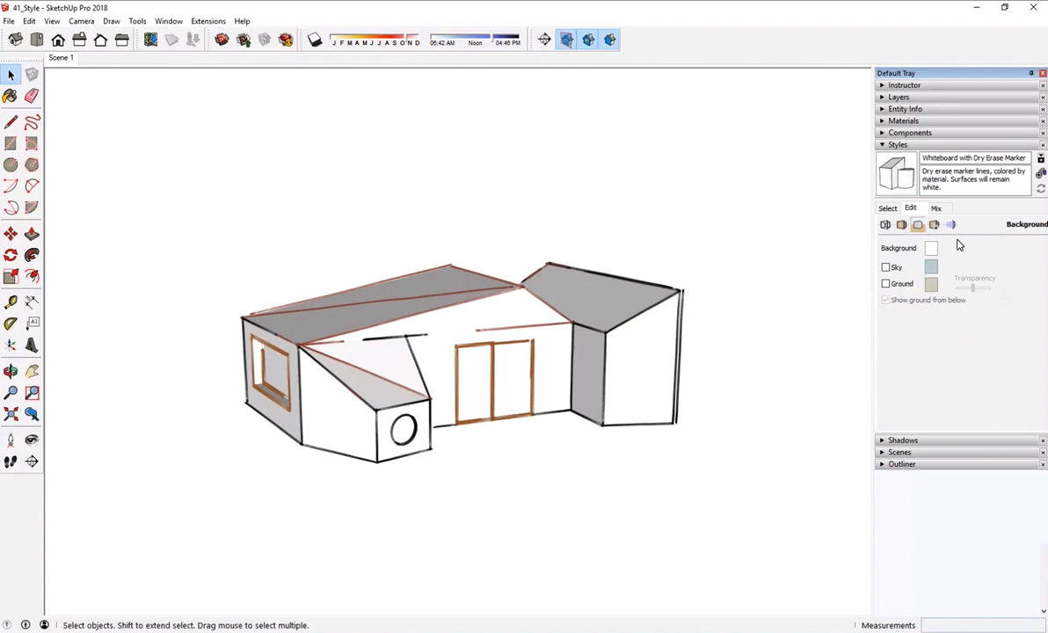
left_click(893, 269)
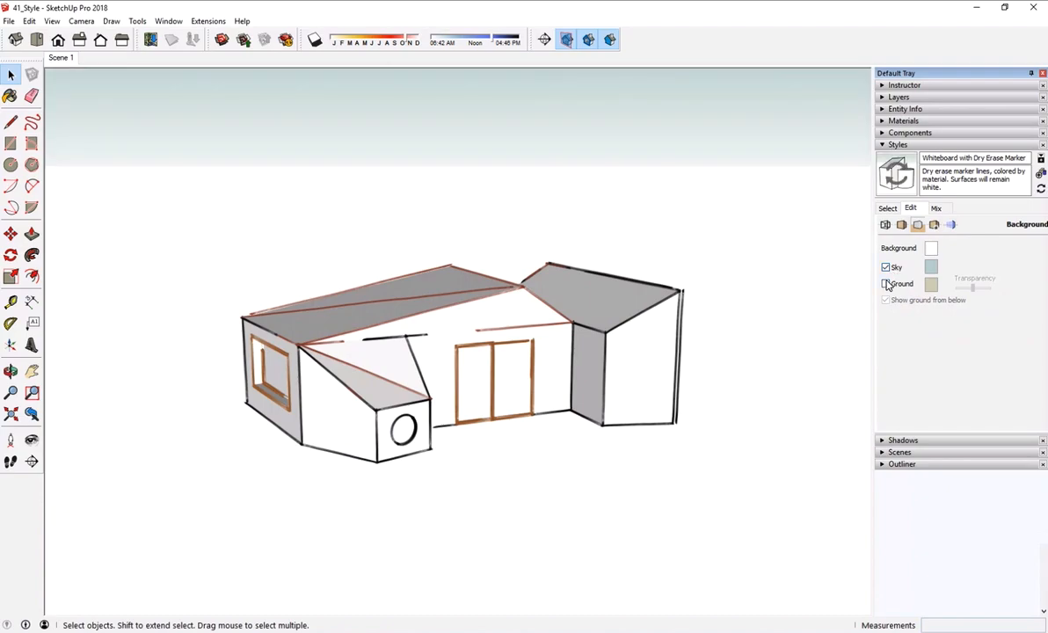
left_click(886, 283)
left_click(888, 283)
left_click(888, 268)
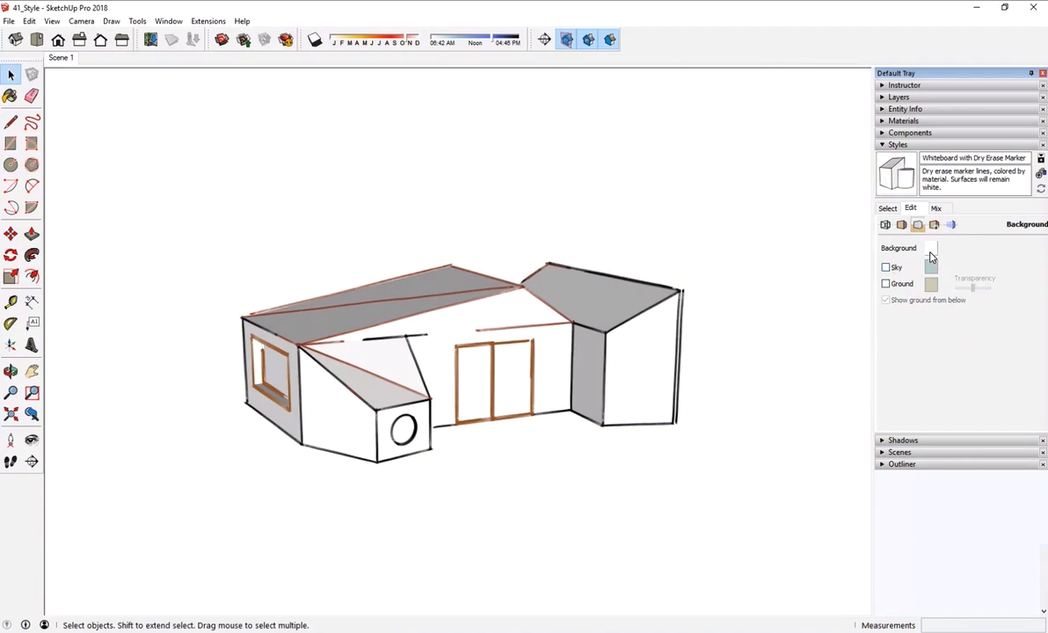
- Turn off the display of edges in the whiteboard style's edge settings
left_click(886, 225)
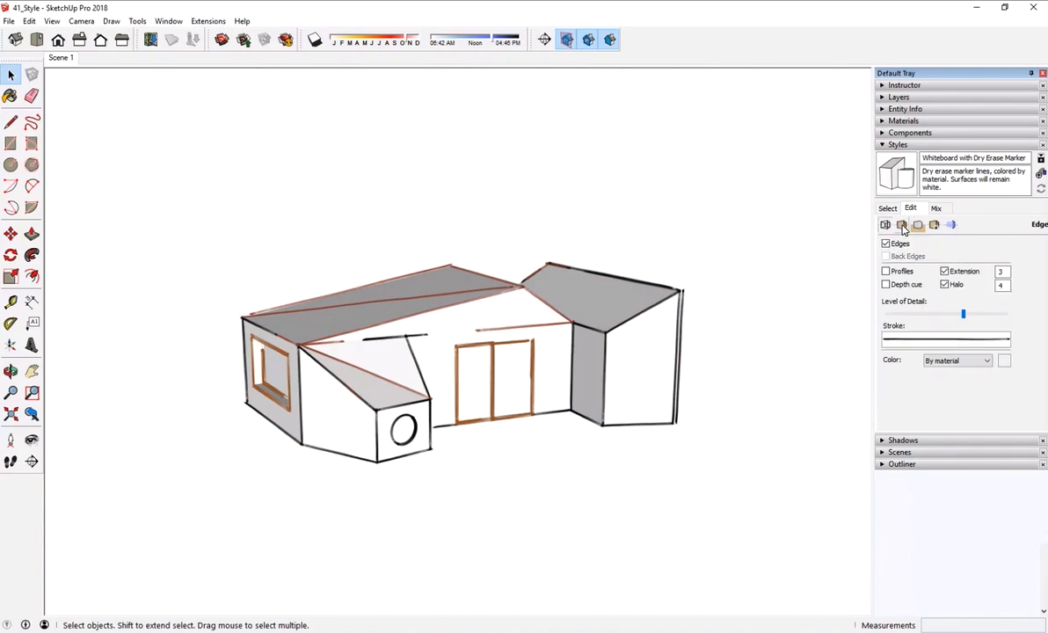
left_click(902, 226)
left_click(889, 226)
left_click(887, 245)
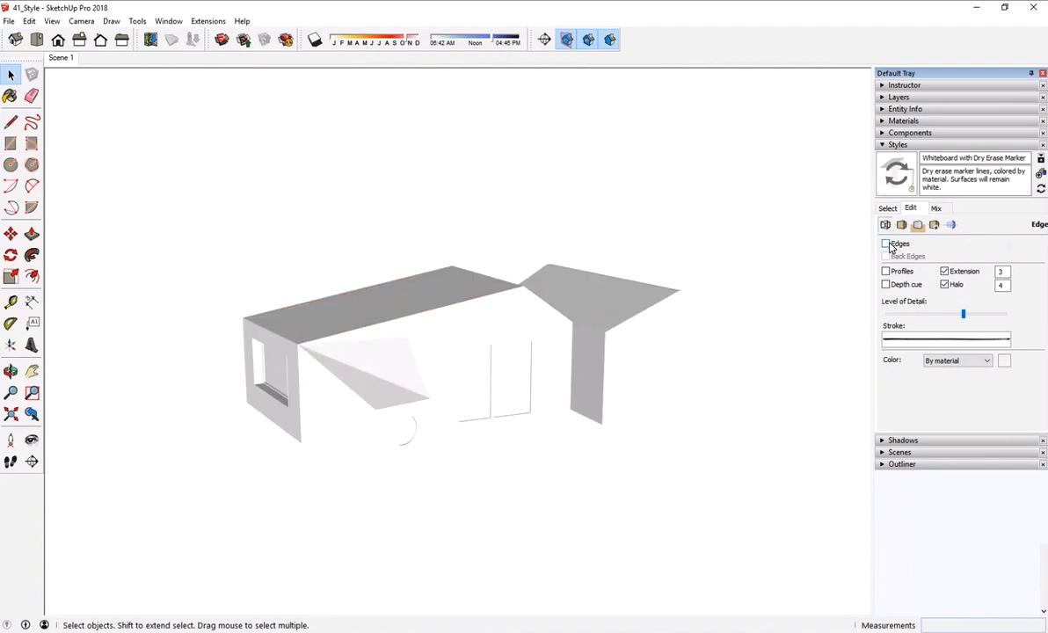
- Turn the whiteboard style's edges back on and try the wireframe and shaded face styles, ending on hidden line
left_click(888, 244)
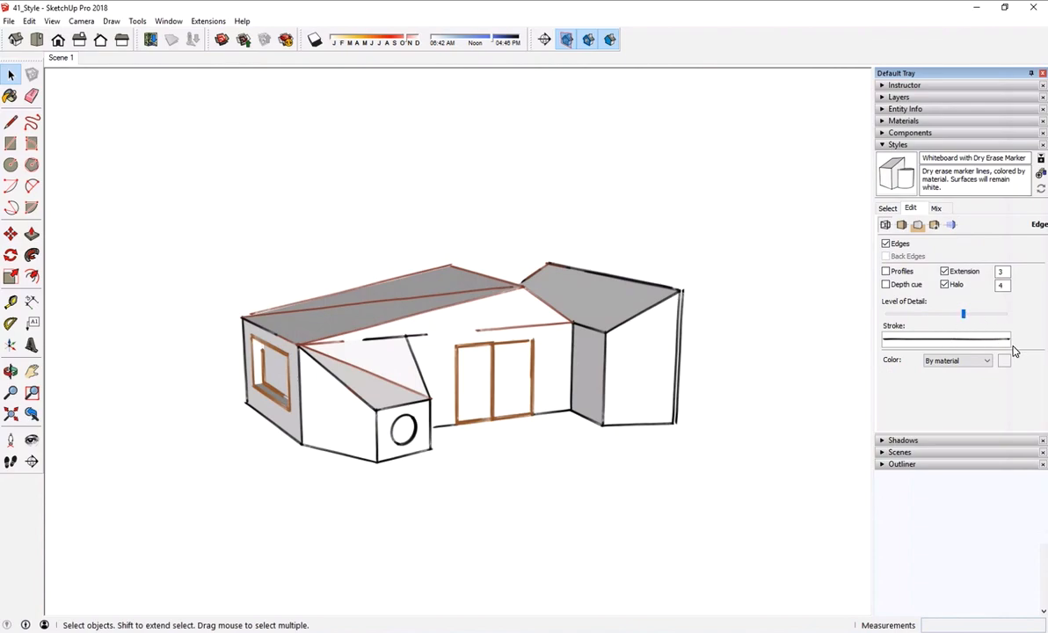
left_click(901, 224)
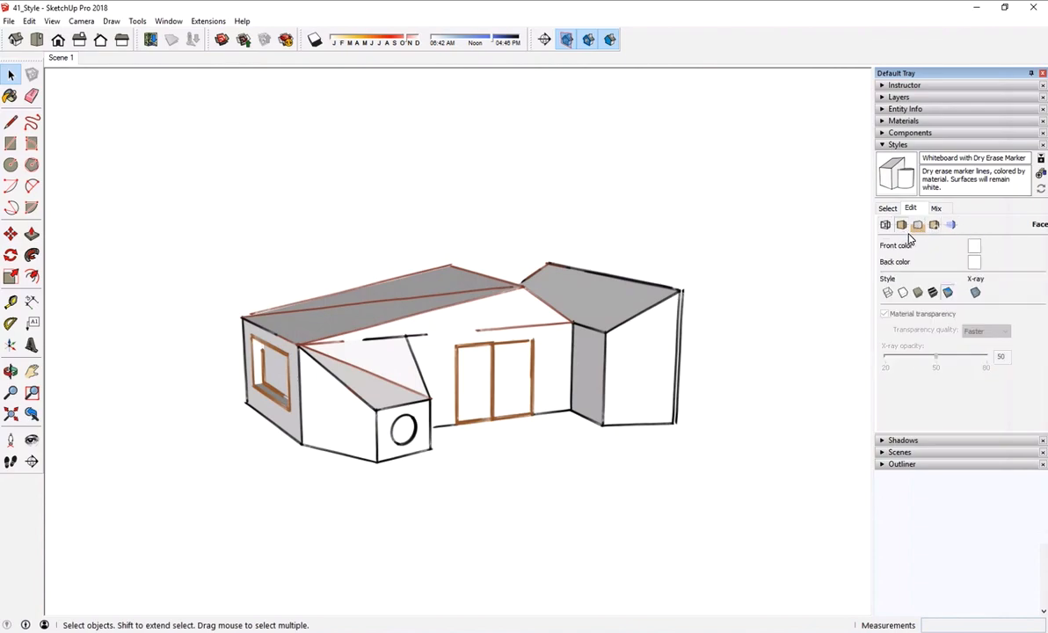
left_click(903, 293)
left_click(888, 293)
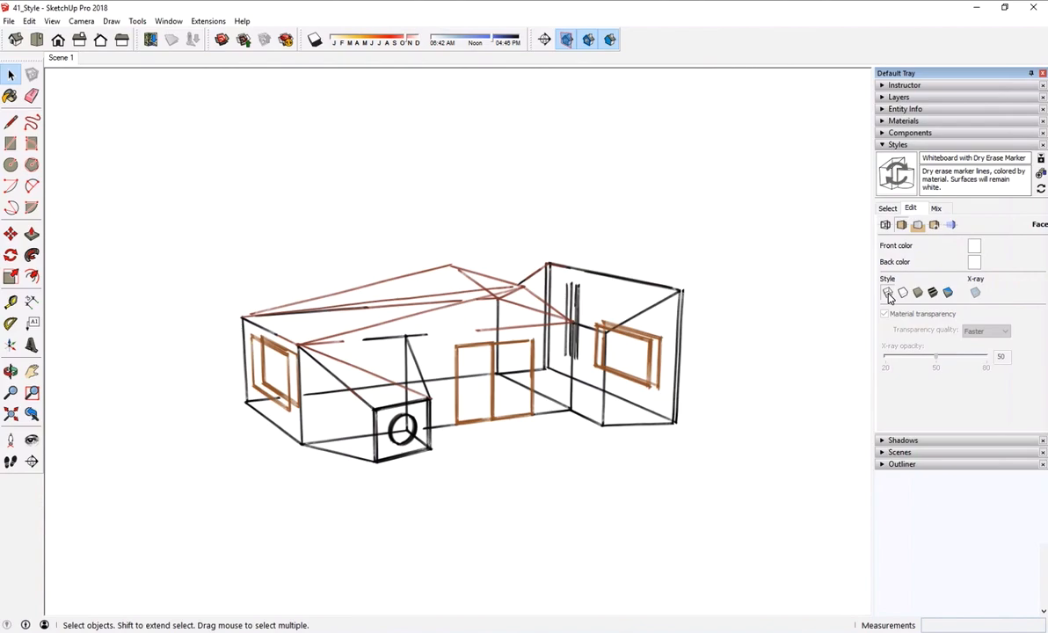
left_click(903, 295)
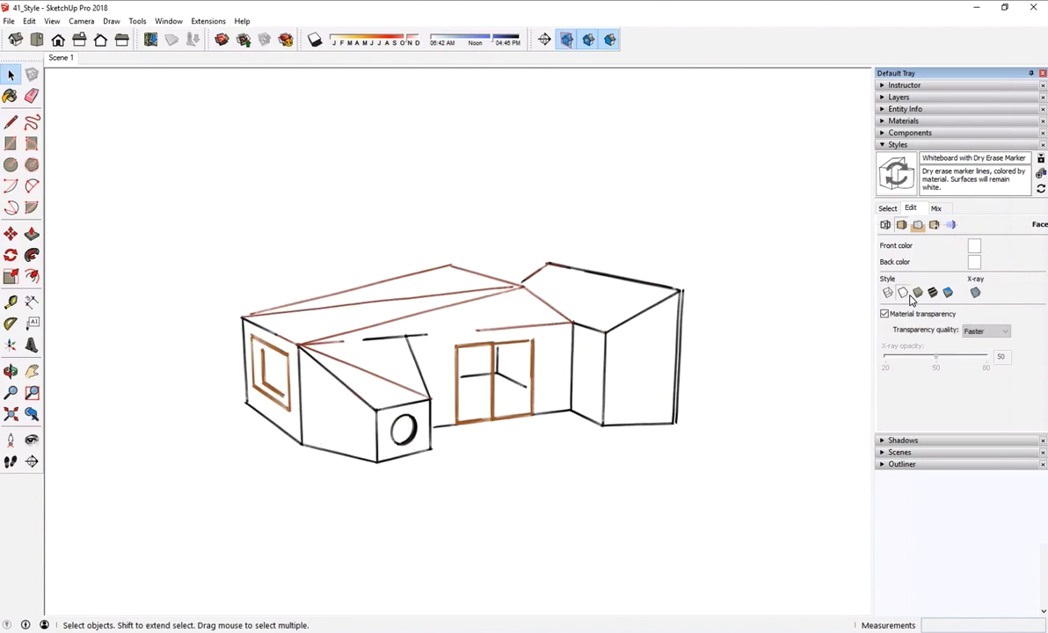
left_click(922, 295)
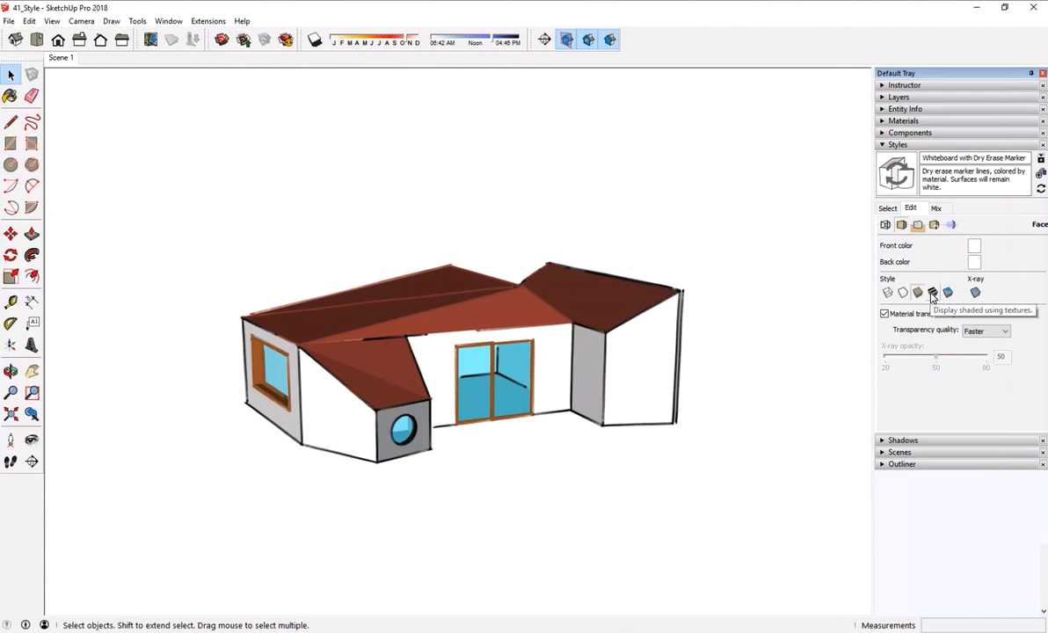
left_click(903, 294)
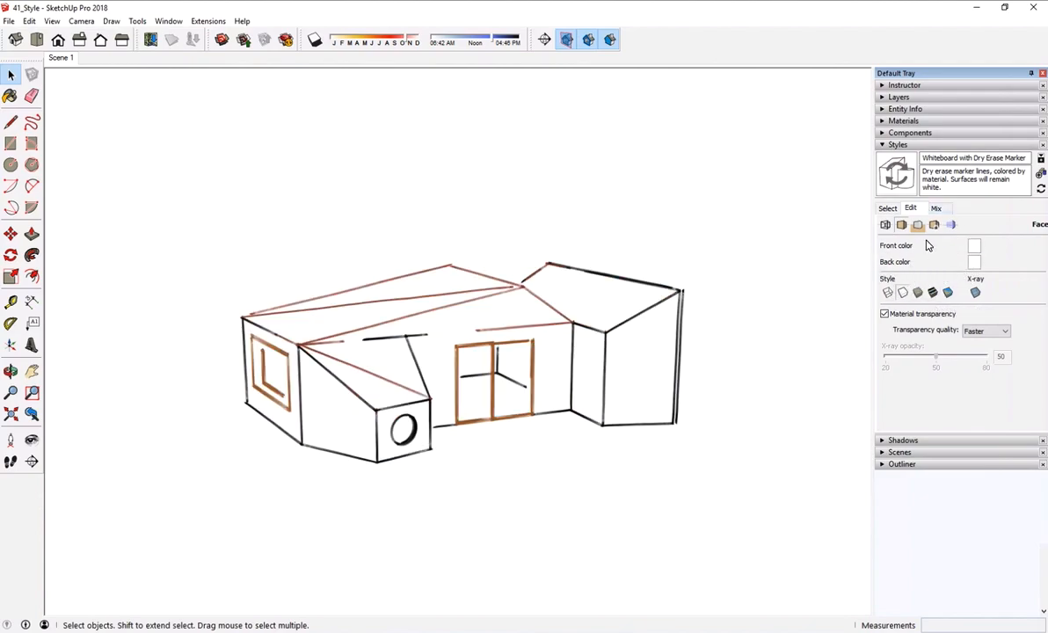
- Try the styles in the Photo Modeling collection on the house and settle on Photo Modeling Style
left_click(887, 208)
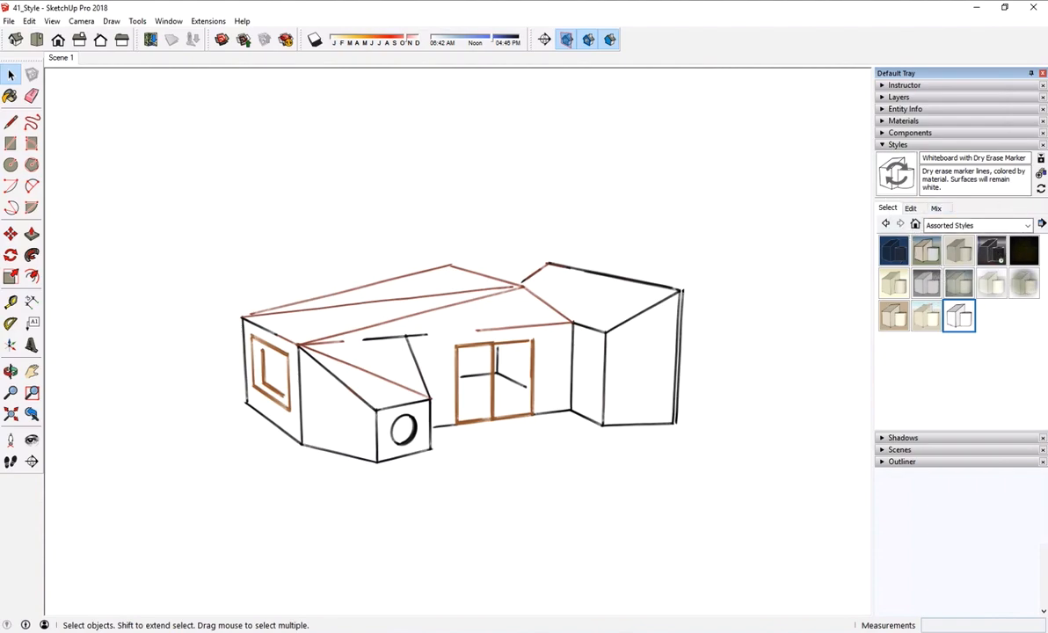
left_click(966, 225)
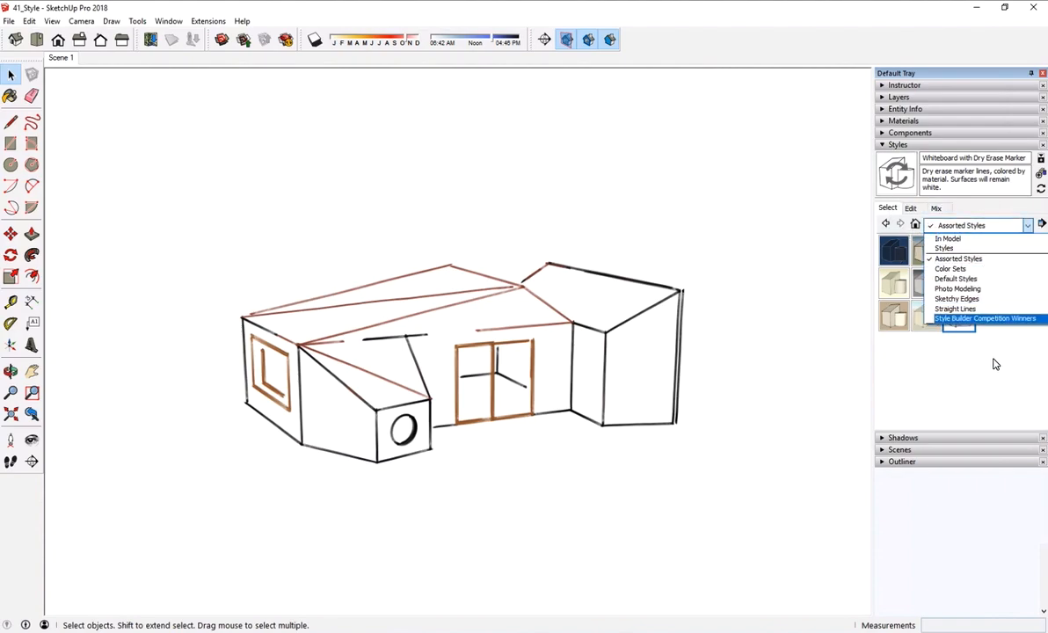
left_click(980, 291)
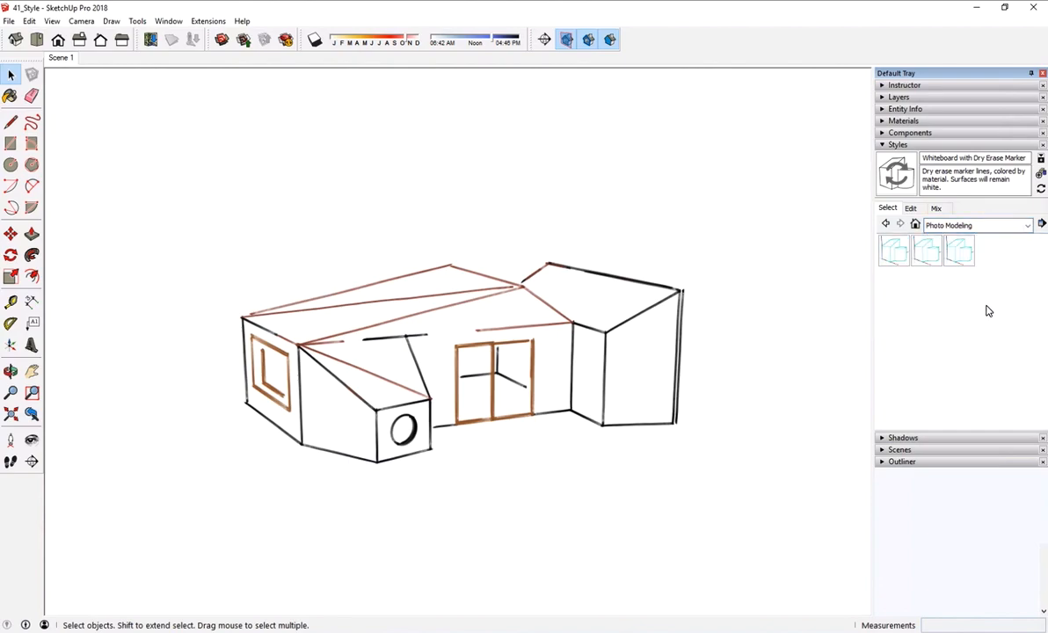
left_click(897, 259)
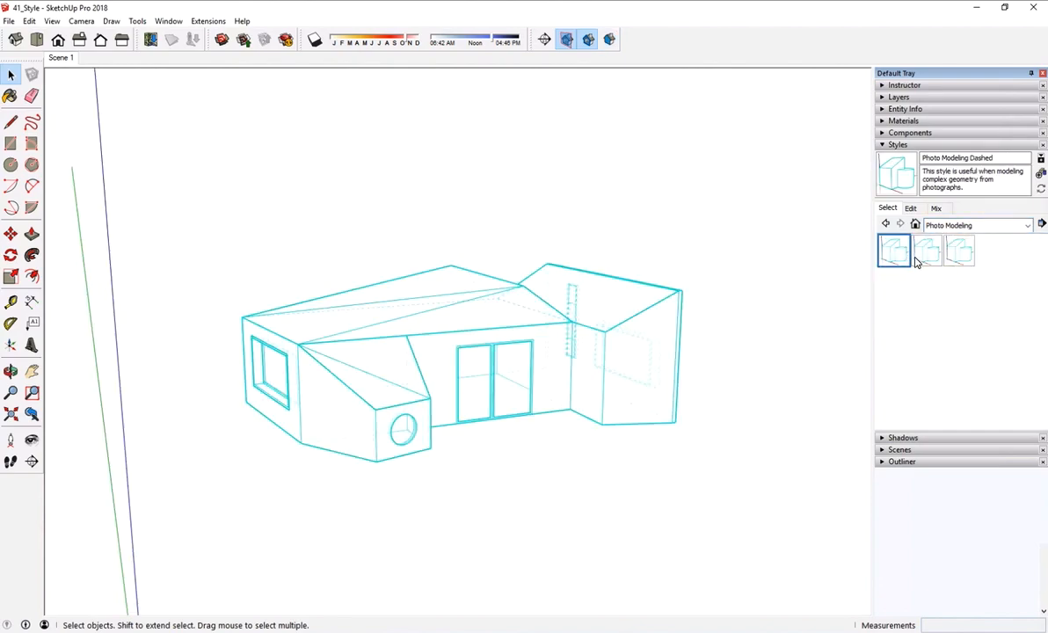
left_click(928, 257)
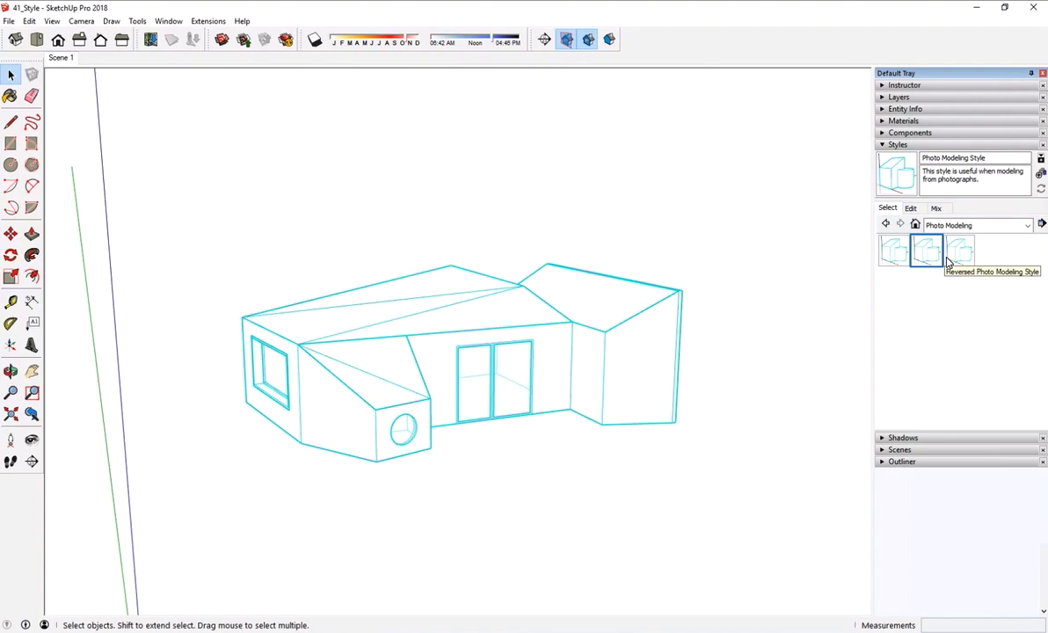
left_click(958, 253)
left_click(903, 262)
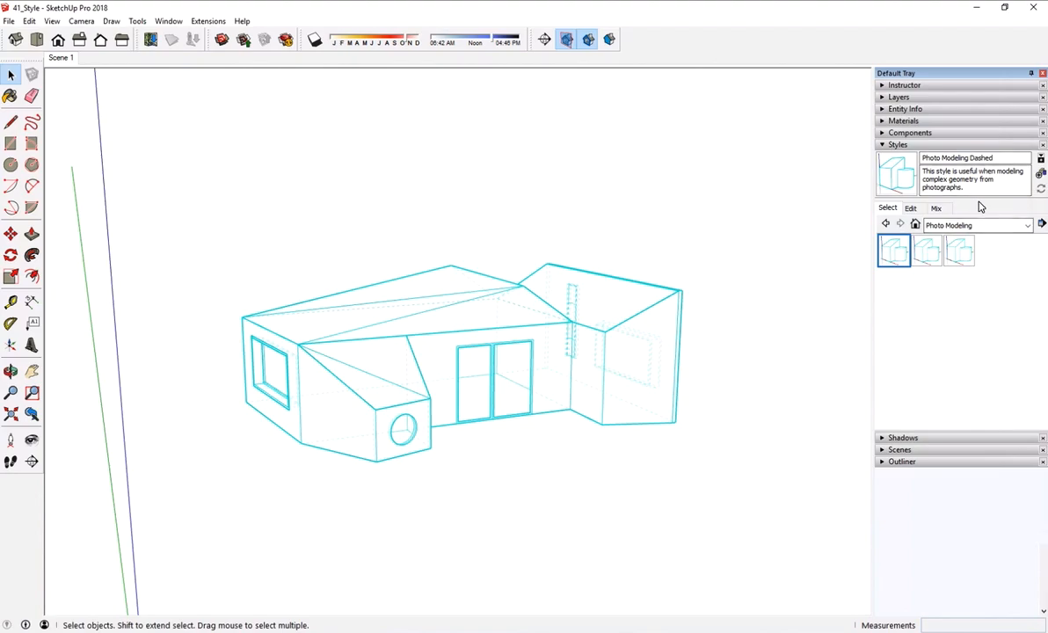
left_click(937, 249)
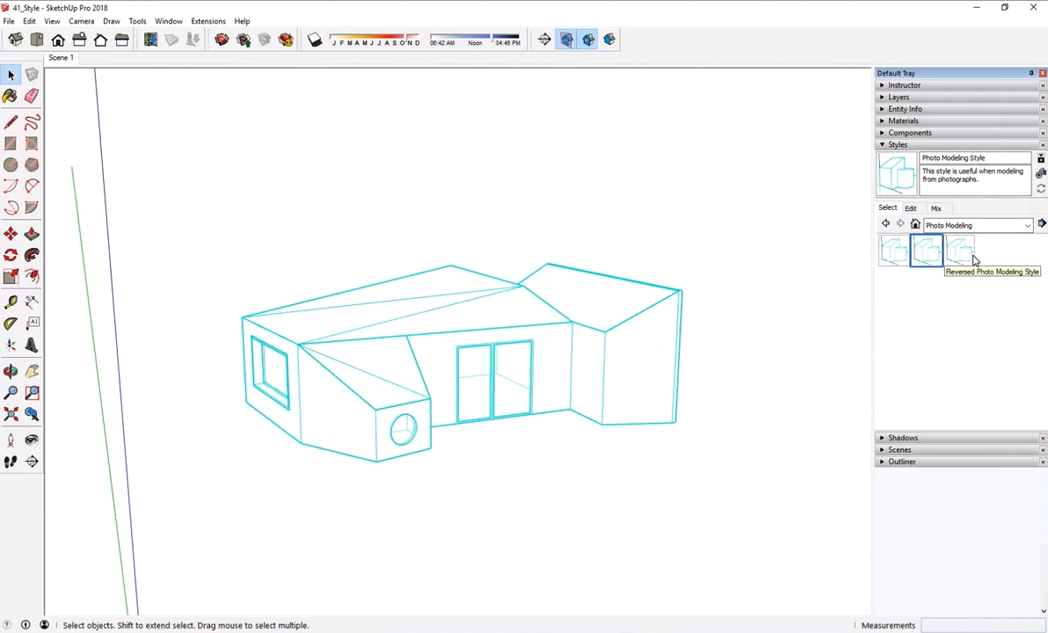
- Add a scene that stores the current view and style, and name it Pr_2_PM
left_click(882, 452)
left_click(897, 463)
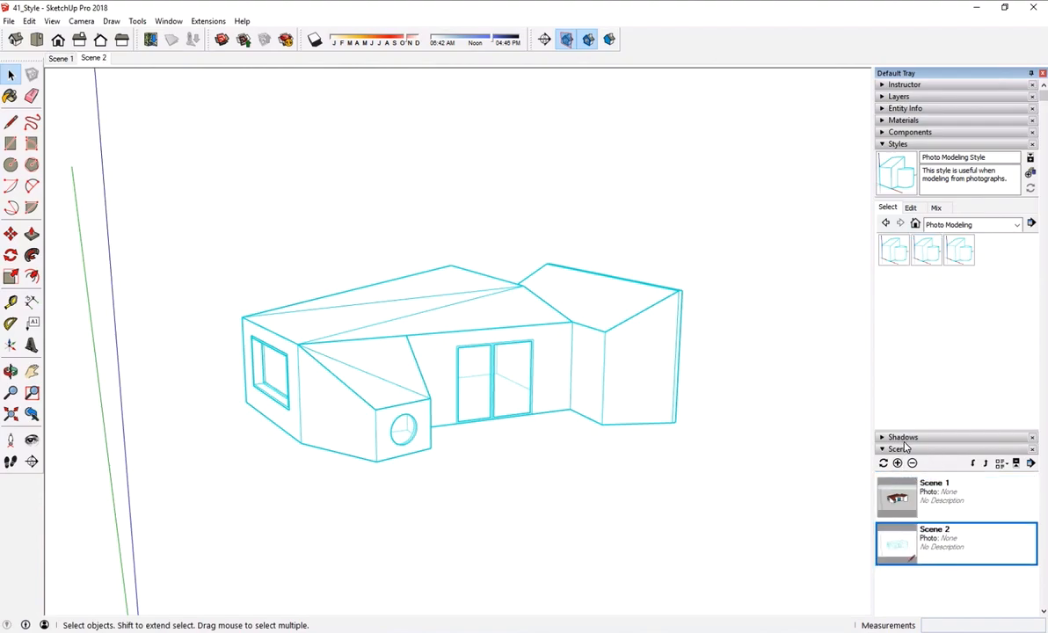
scroll(937, 479, "down", 5)
left_click_drag(965, 482, 872, 474)
type("Pr_2_P")
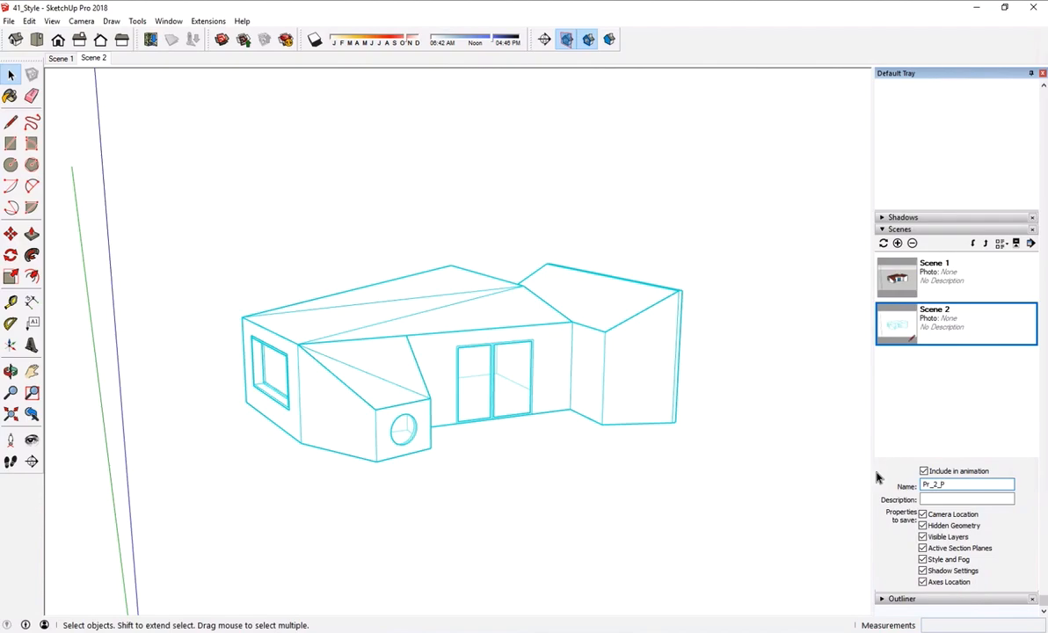
key("Return")
scroll(1022, 266, "down", 4)
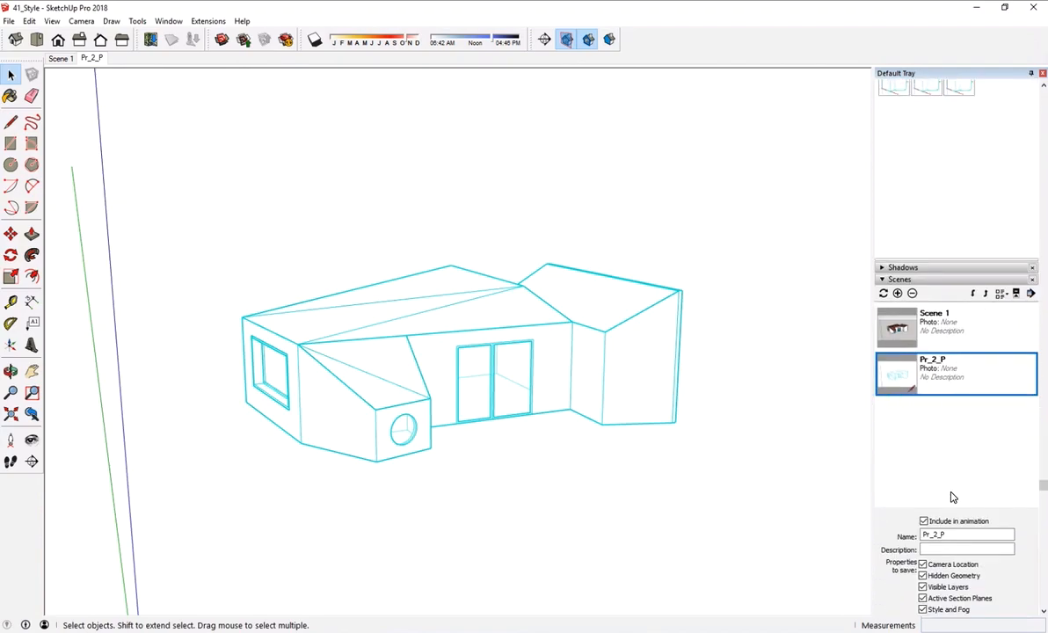
left_click(957, 535)
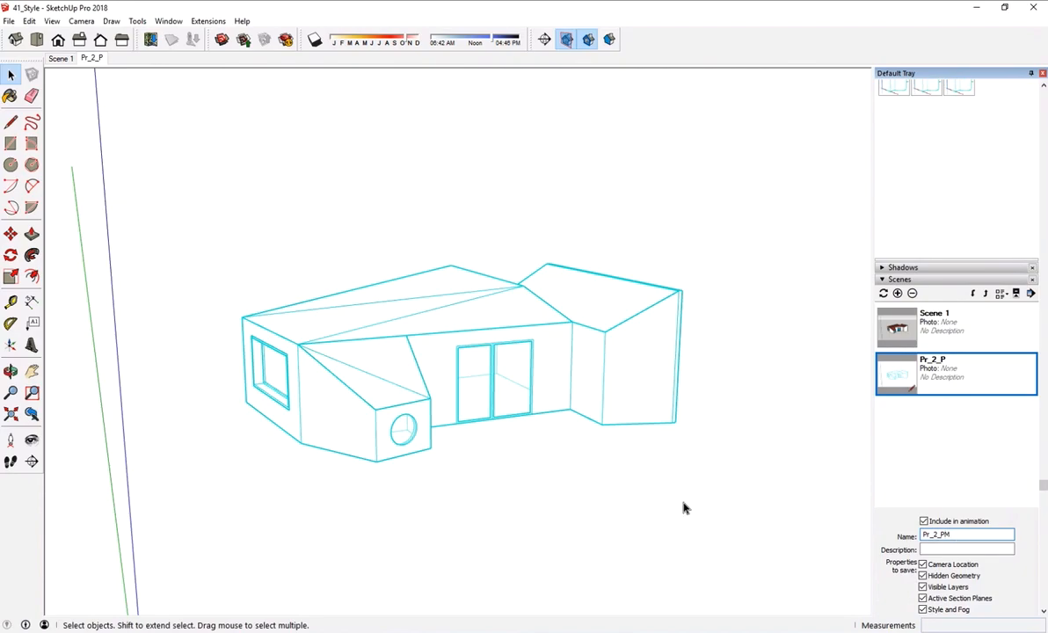
key("Return")
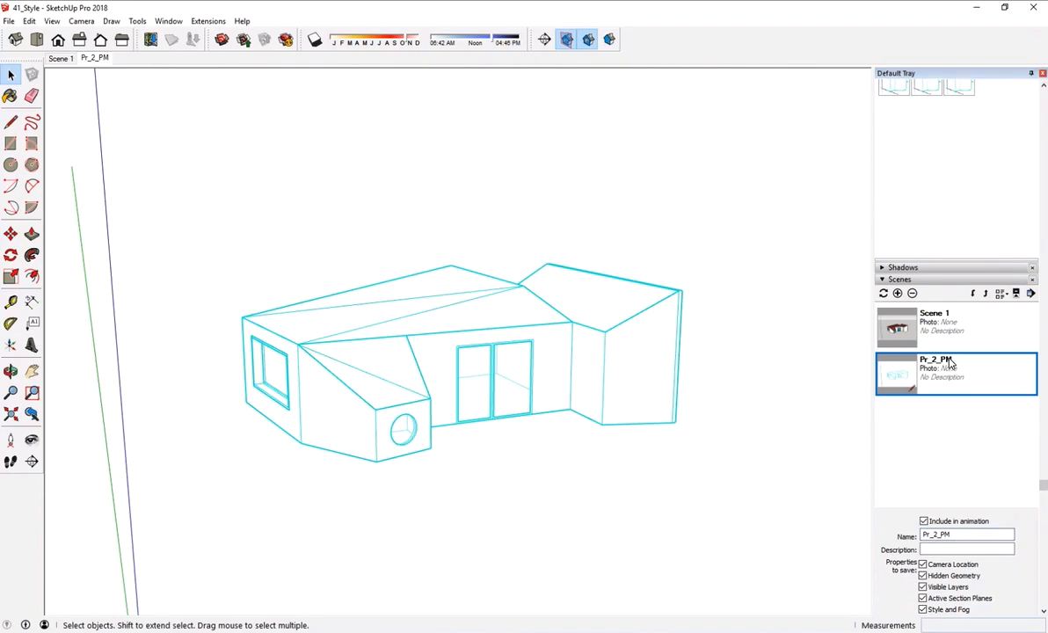
- Switch between Scene 1 and Pr_2_PM to compare their styles, ending on Scene 1
left_click(899, 338)
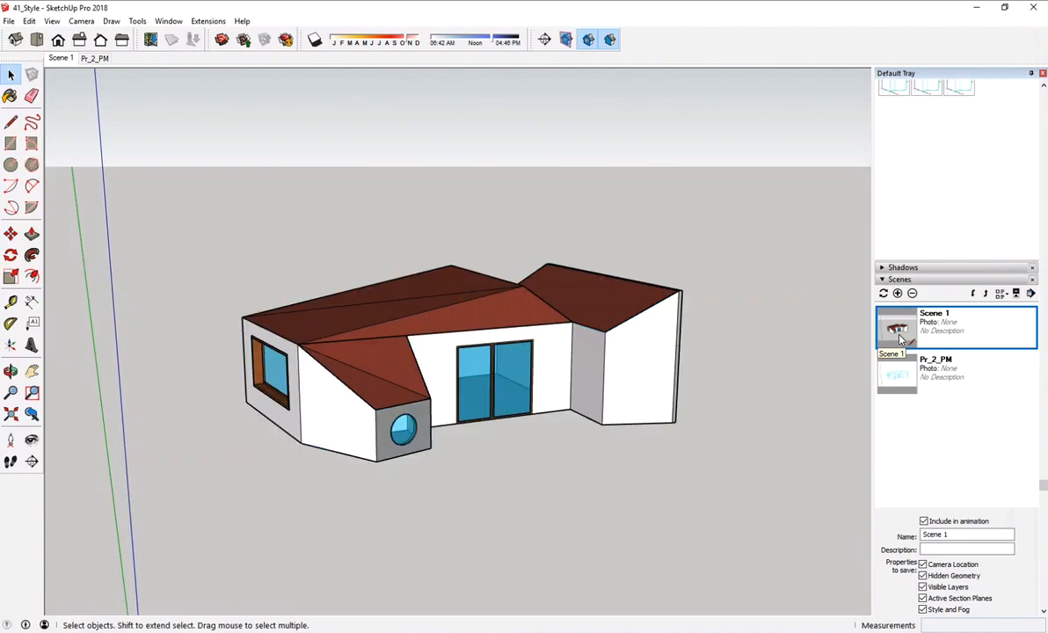
left_click(897, 376)
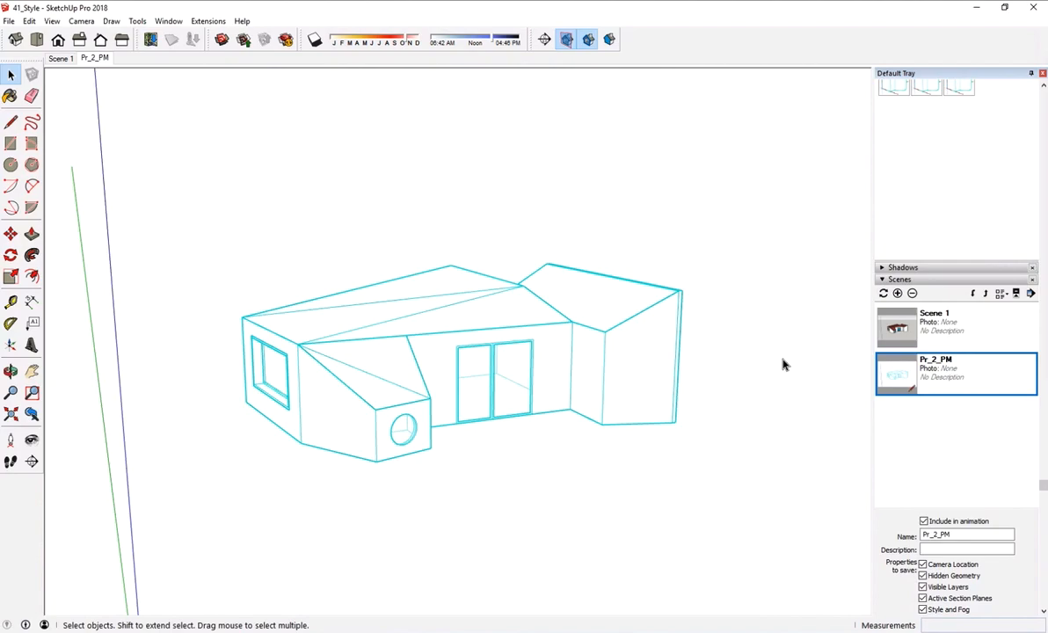
left_click(909, 345)
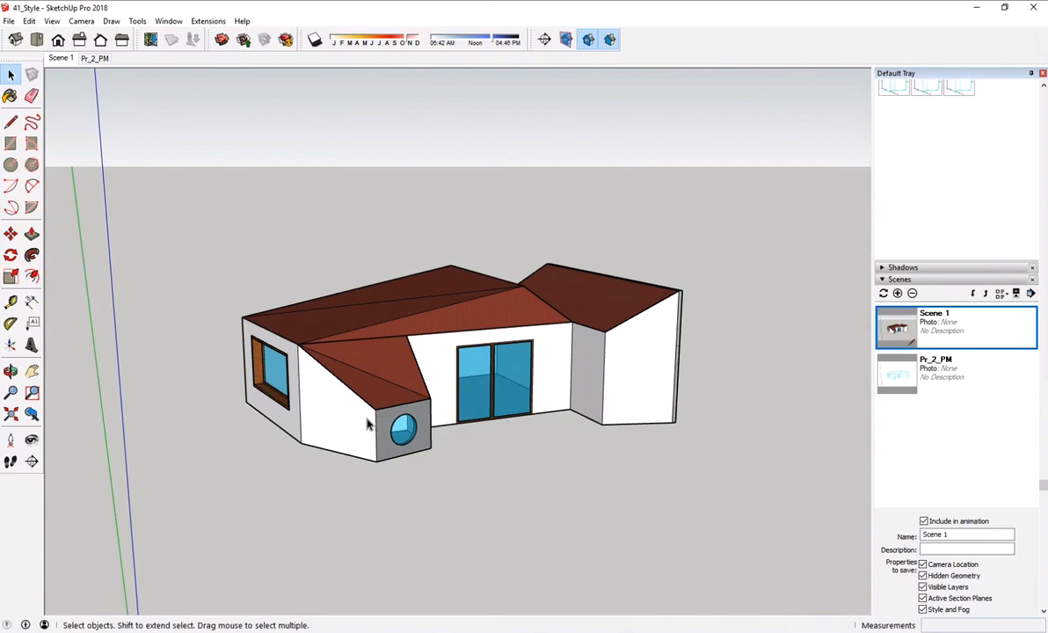
- Place a section plane named Section_1 on the white end wall of the house's wing beside the glass doors
left_click(33, 462)
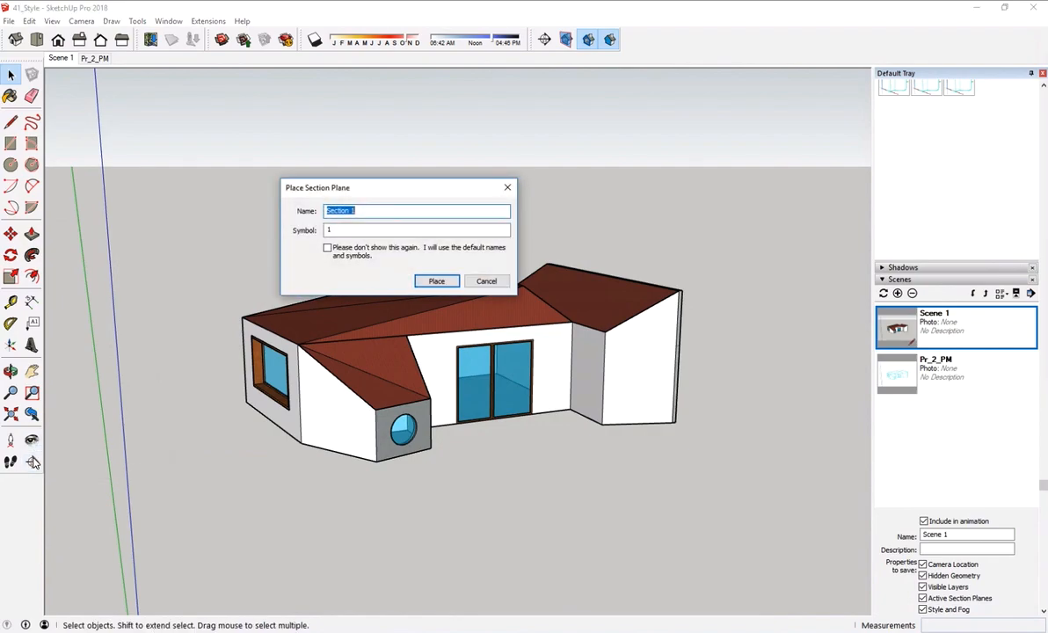
type("Se")
type("ction_1")
key("Return")
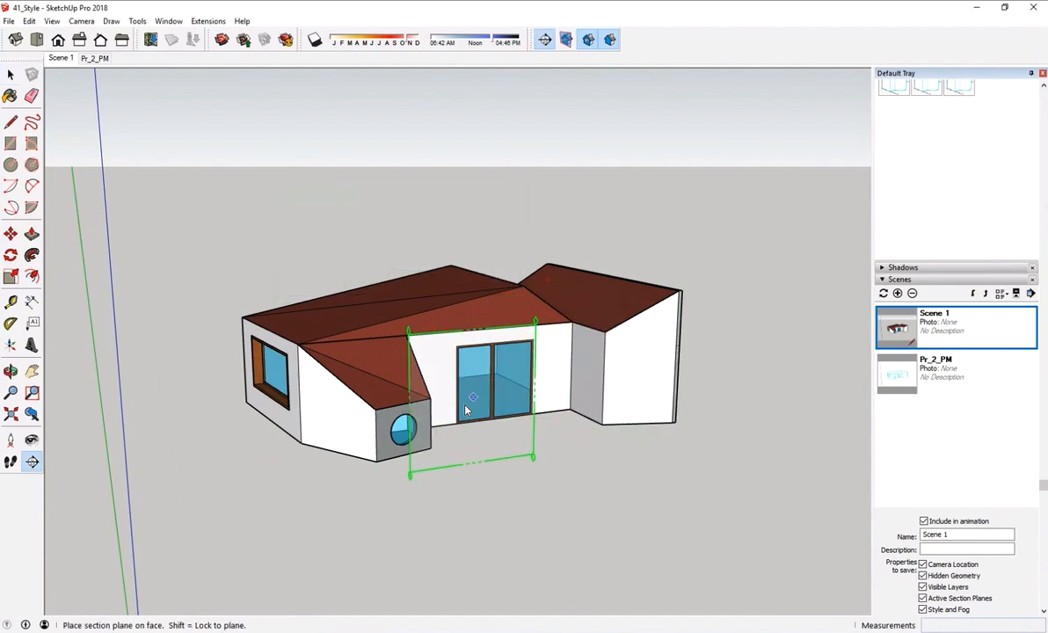
left_click(638, 362)
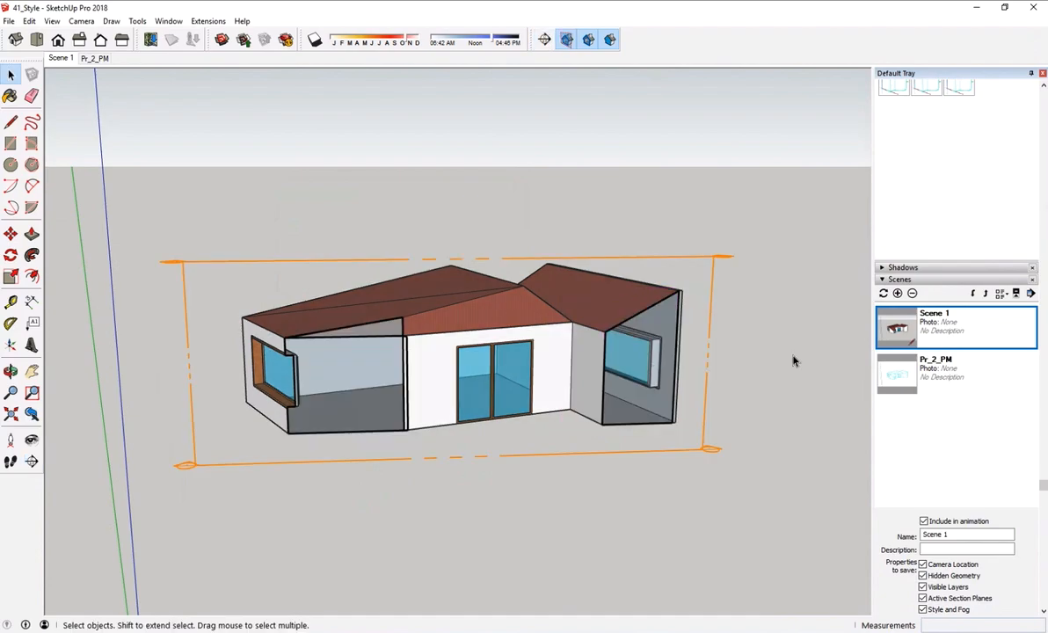
- Try several Straight Lines styles on the sectioned house, including 06pix, 03pix and 02pix, and settle on Straight Lines 01pix
left_click(1044, 88)
left_click(1044, 88)
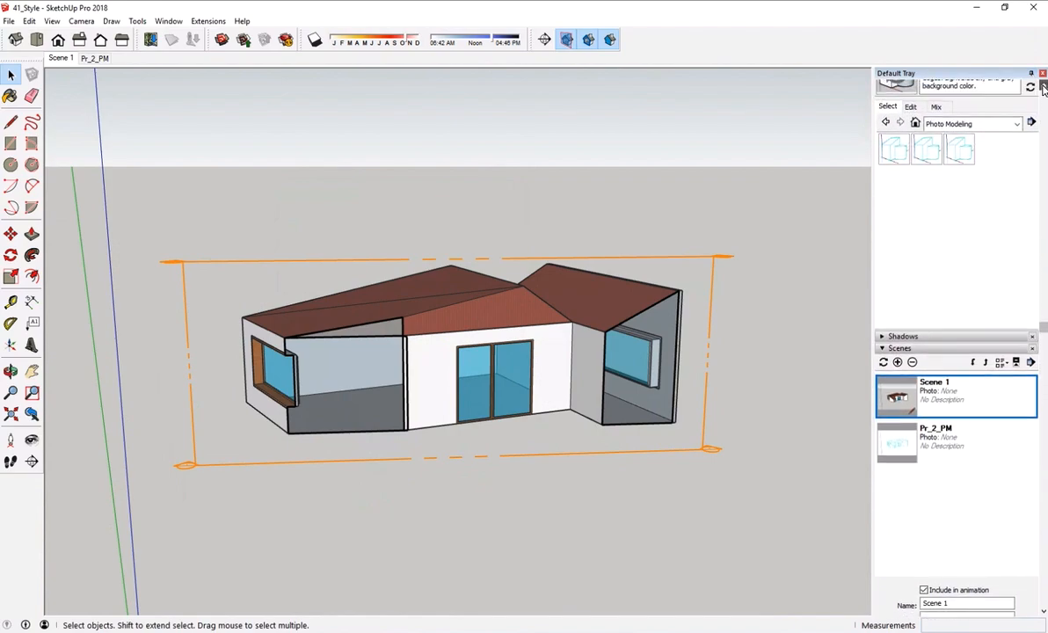
left_click(1044, 88)
left_click(1011, 155)
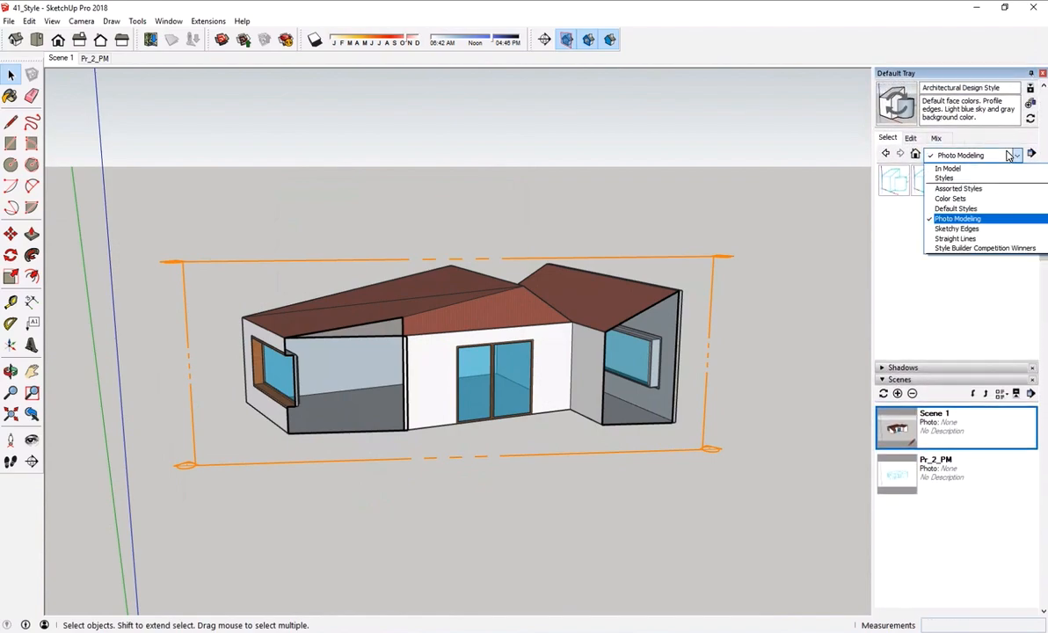
left_click(1002, 239)
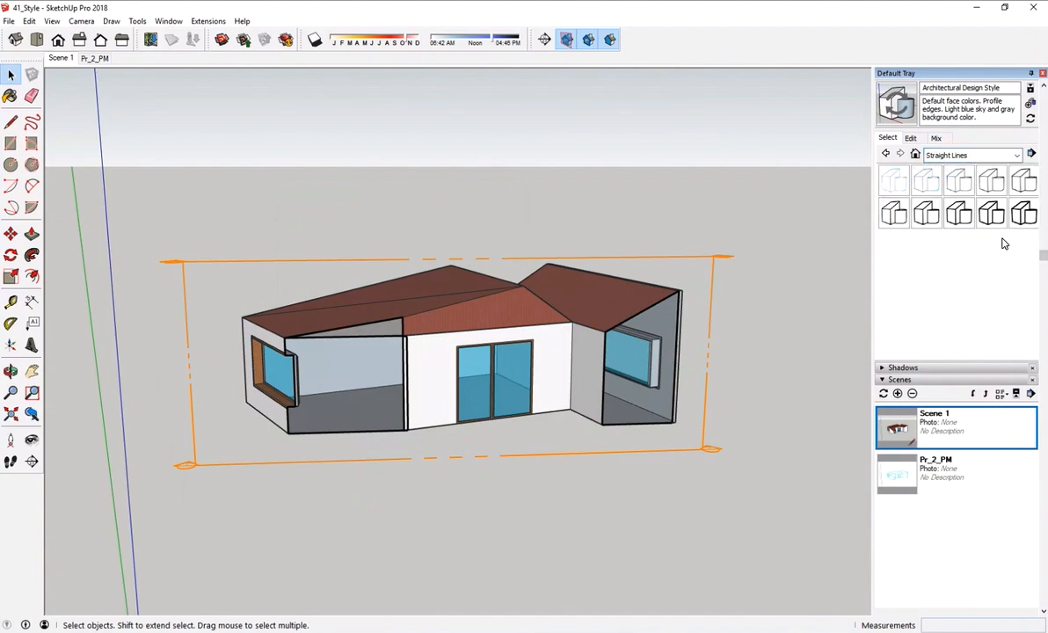
left_click(906, 218)
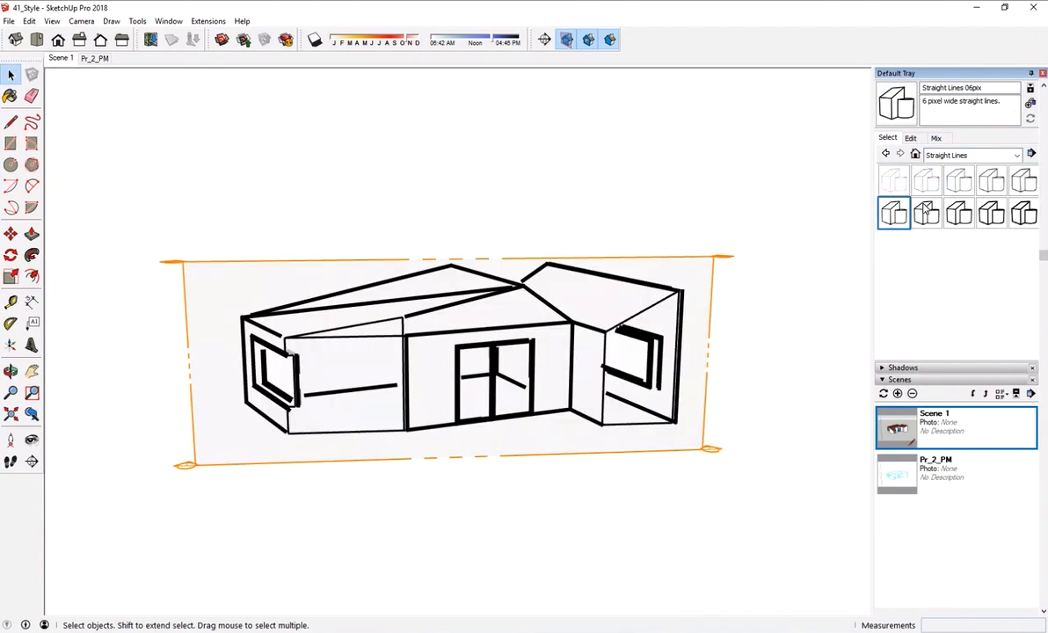
left_click(926, 214)
left_click(963, 215)
left_click(952, 188)
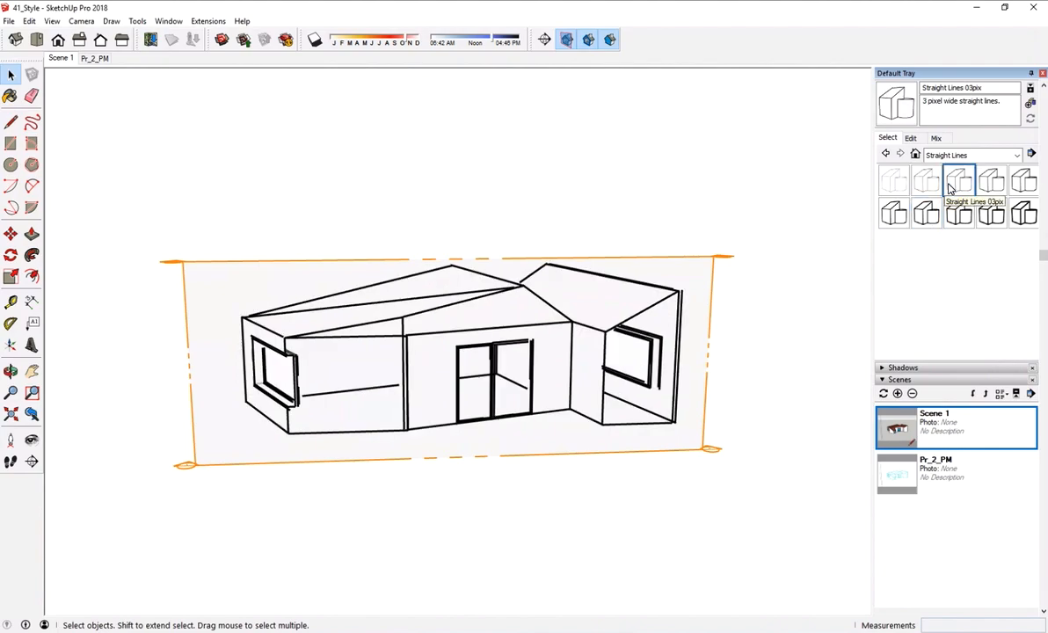
left_click(928, 187)
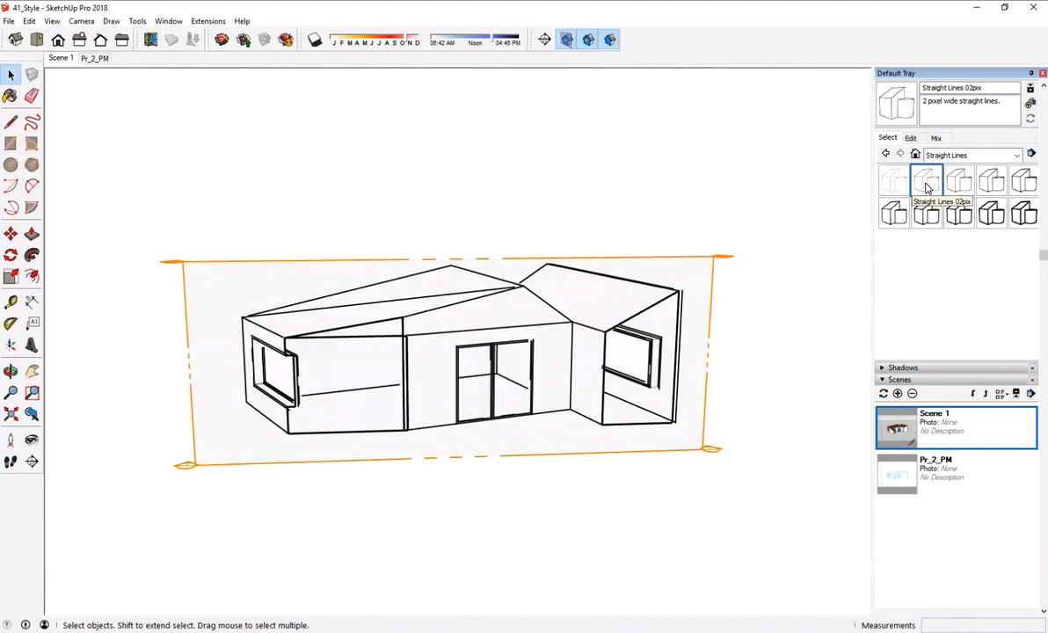
left_click(910, 187)
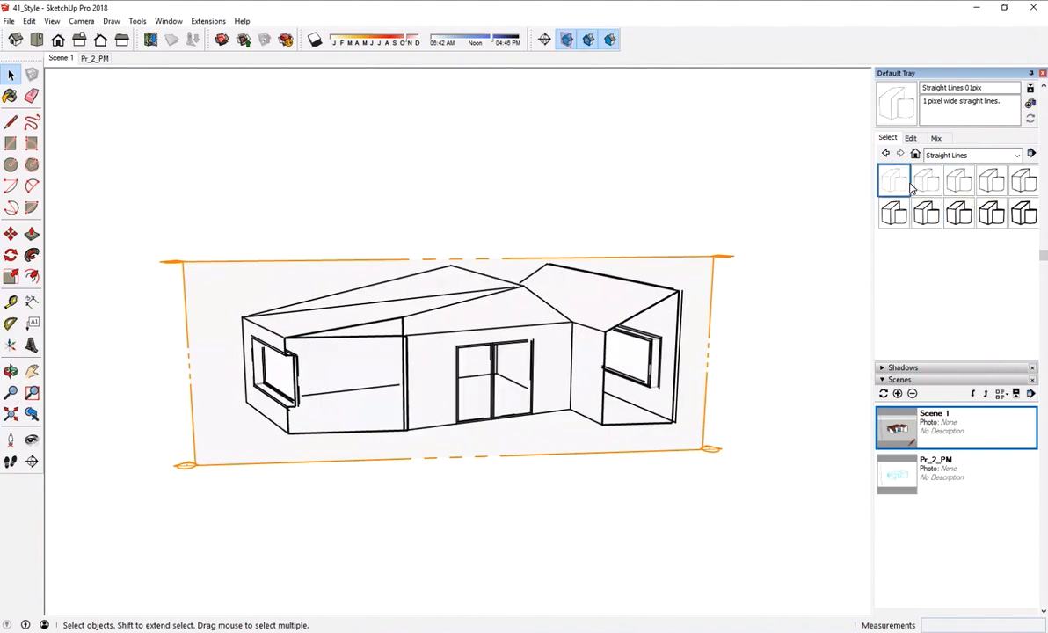
- Try the wireframe face style in the Straight Lines 01pix style and return to hidden line
left_click(910, 138)
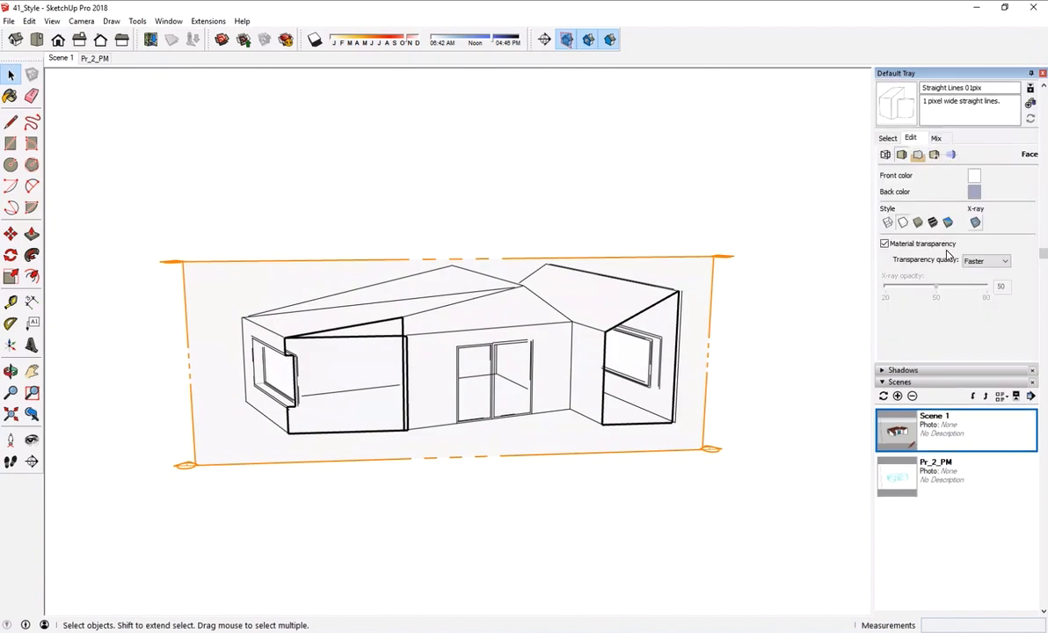
left_click(888, 222)
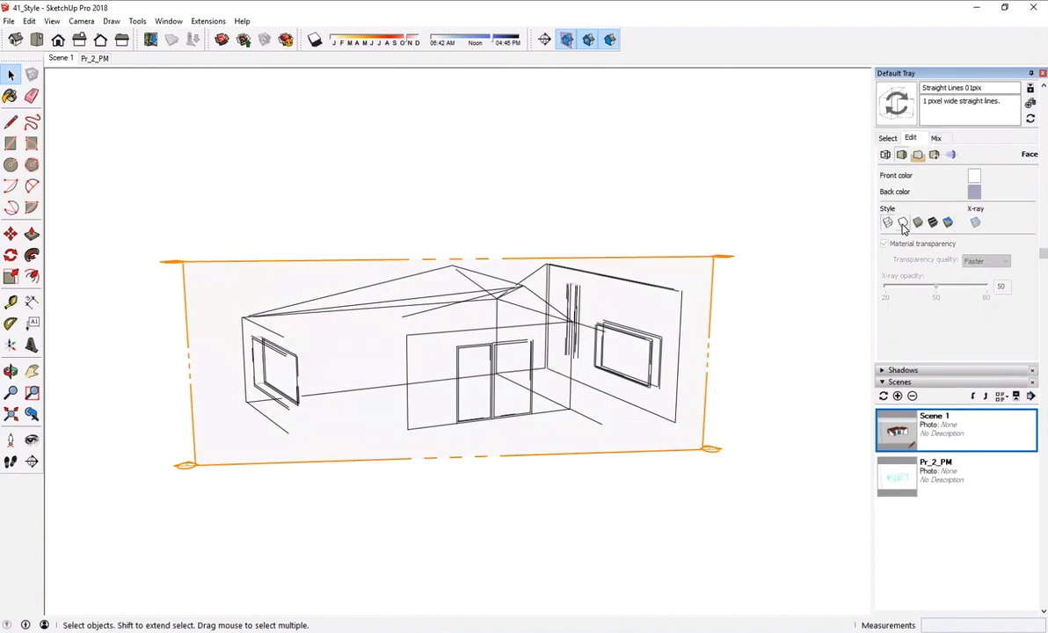
left_click(903, 222)
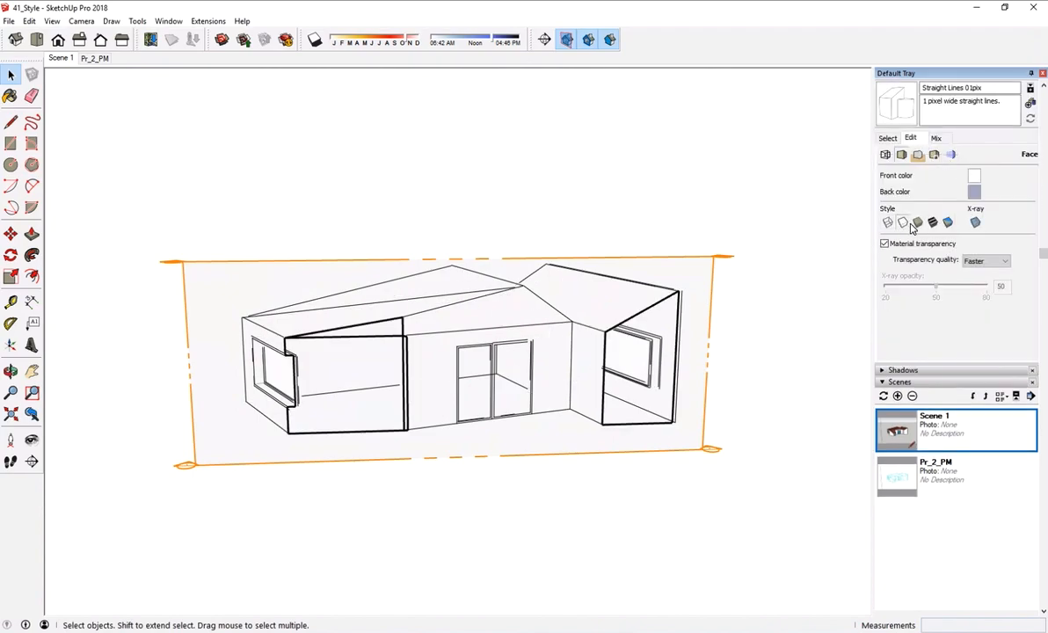
- In the Straight Lines 01pix edge settings, turn Halo off and turn on Depth cue, Profiles and Extension with a value of 1
left_click(887, 155)
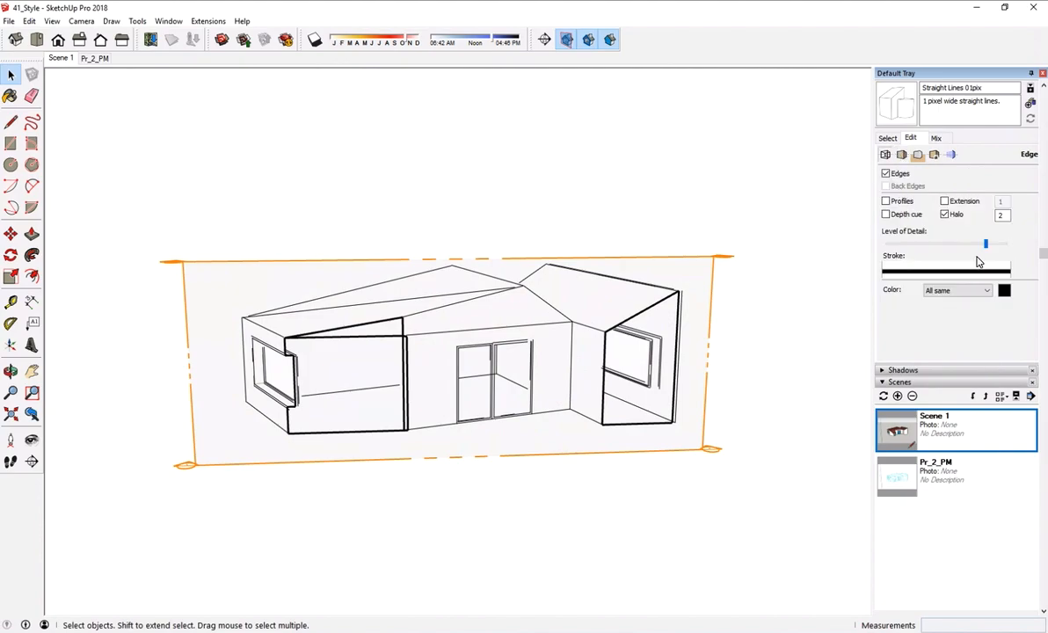
left_click(945, 214)
left_click(901, 215)
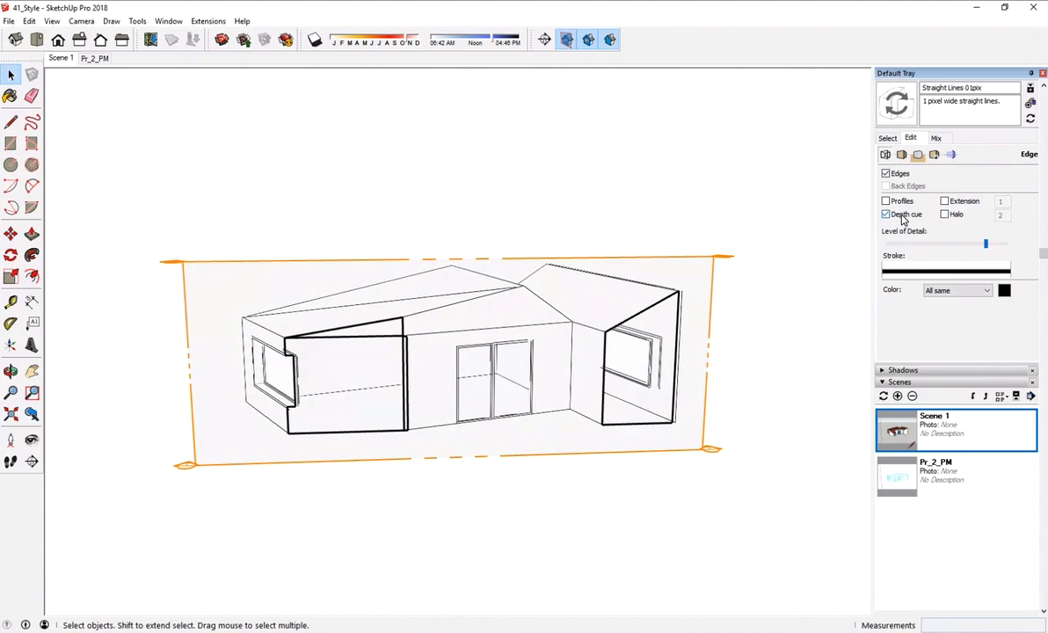
left_click(892, 202)
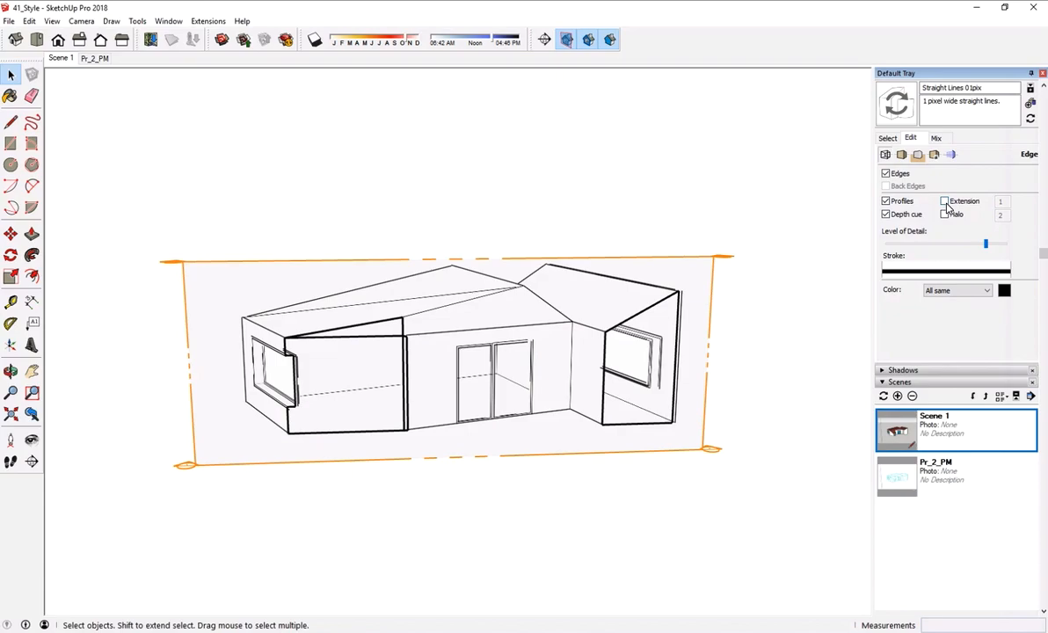
left_click(945, 203)
left_click(945, 202)
left_click(946, 202)
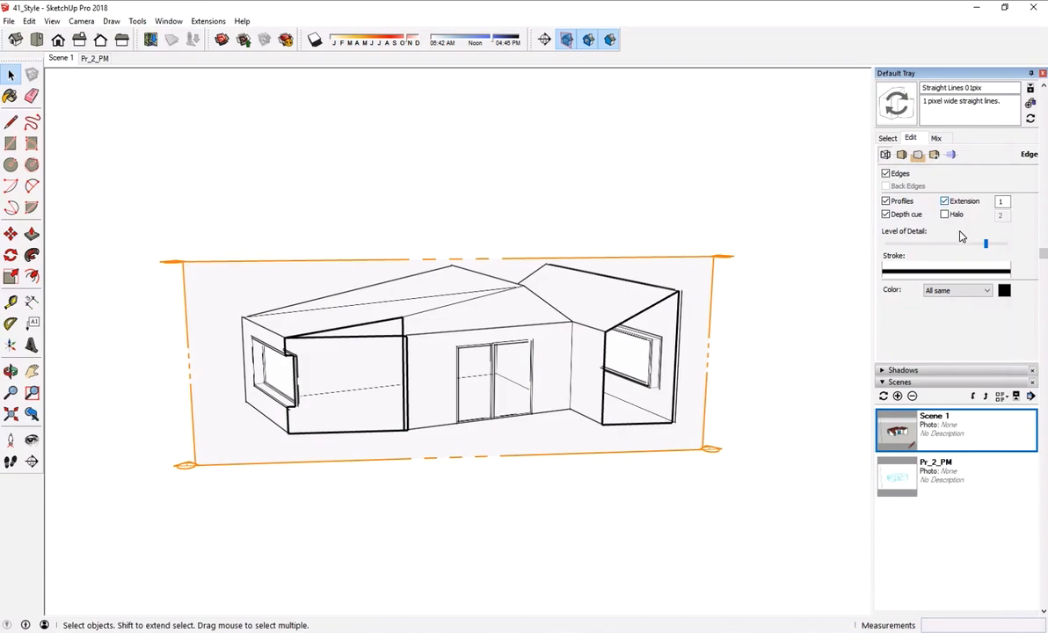
left_click(1004, 291)
key("Escape")
left_click(988, 294)
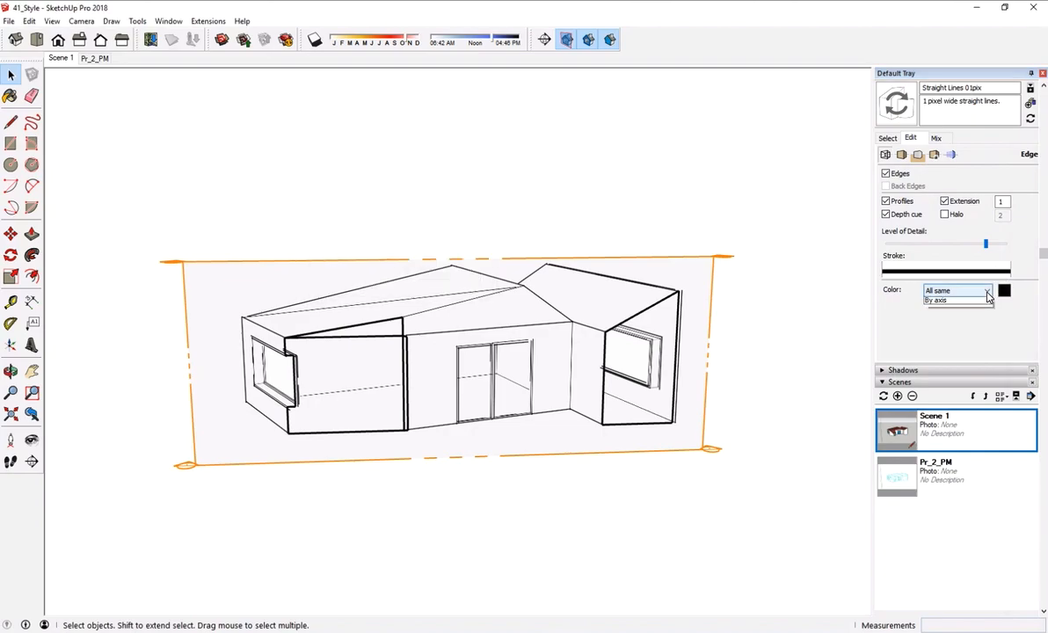
left_click(997, 336)
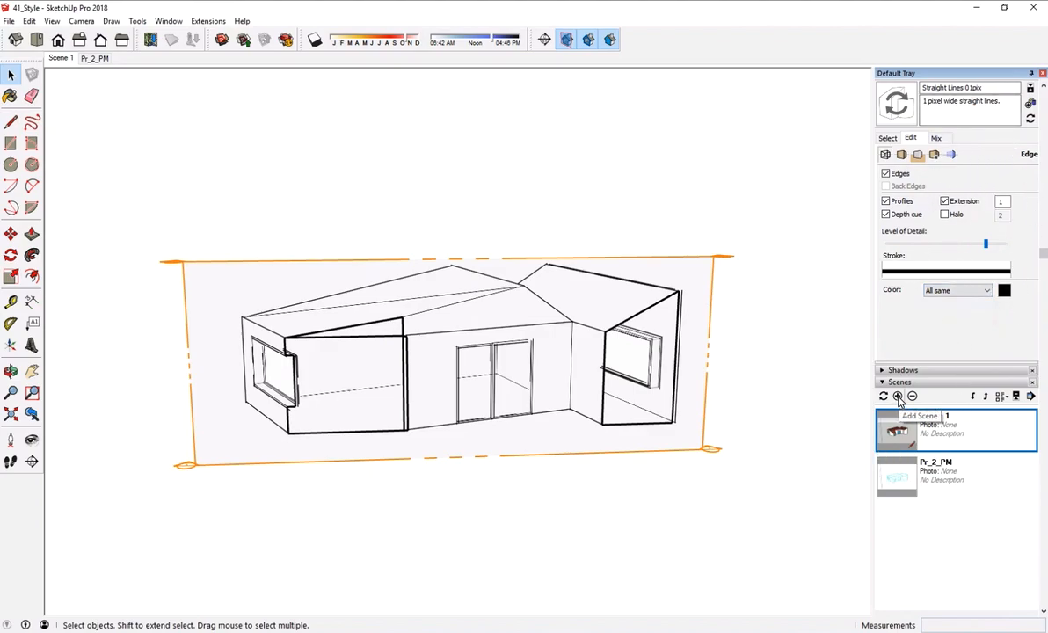
- Add a scene of the sectioned view, saving the edge changes as a new style, and name the scene Section
left_click(898, 397)
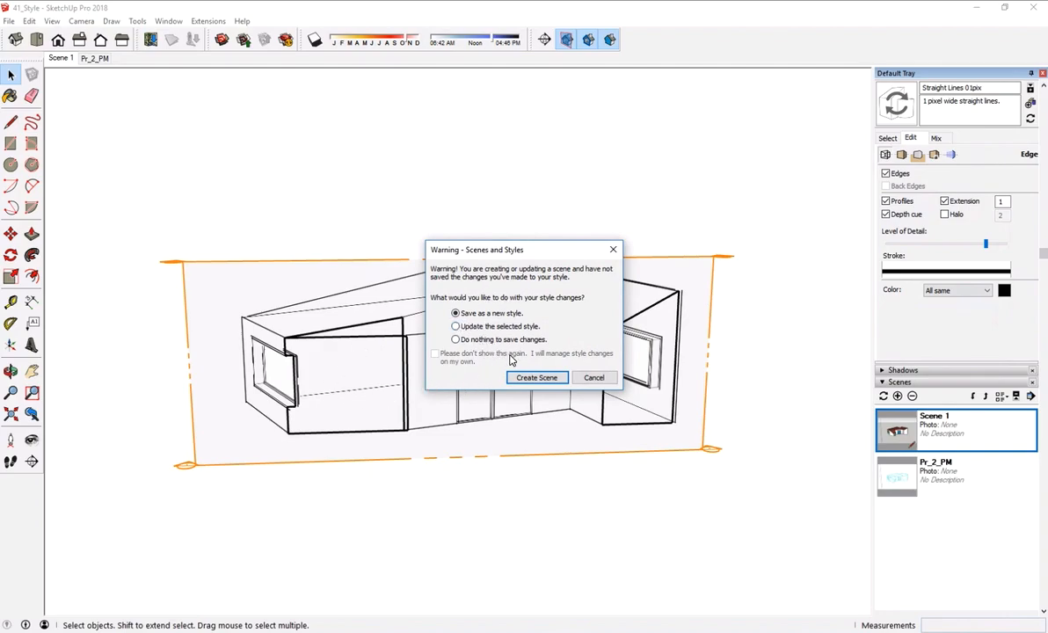
left_click(536, 378)
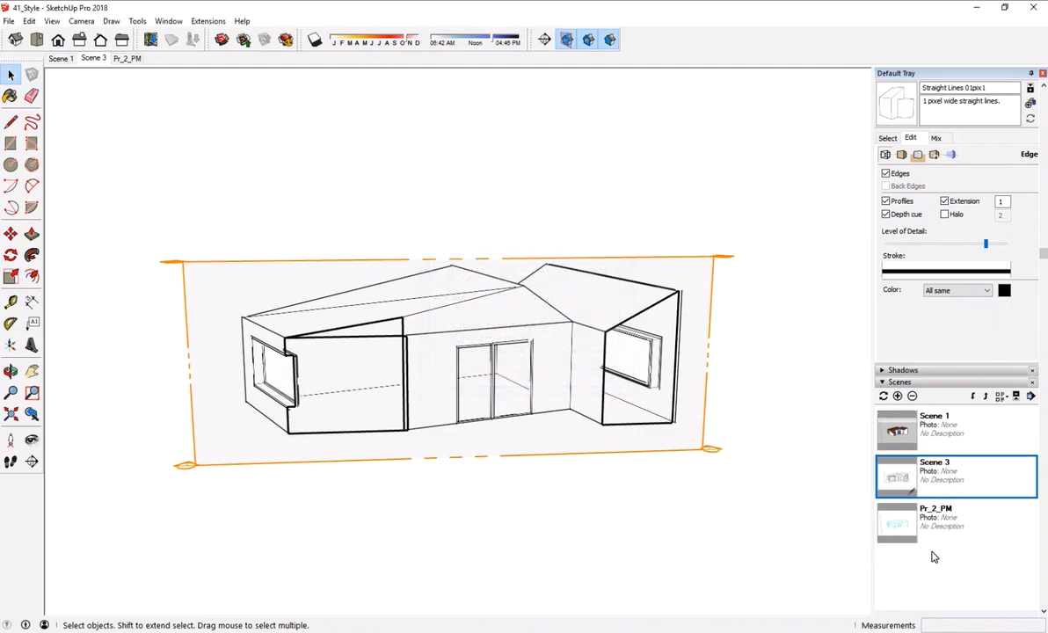
scroll(937, 554, "down", 5)
left_click_drag(954, 485, 886, 475)
type("Section")
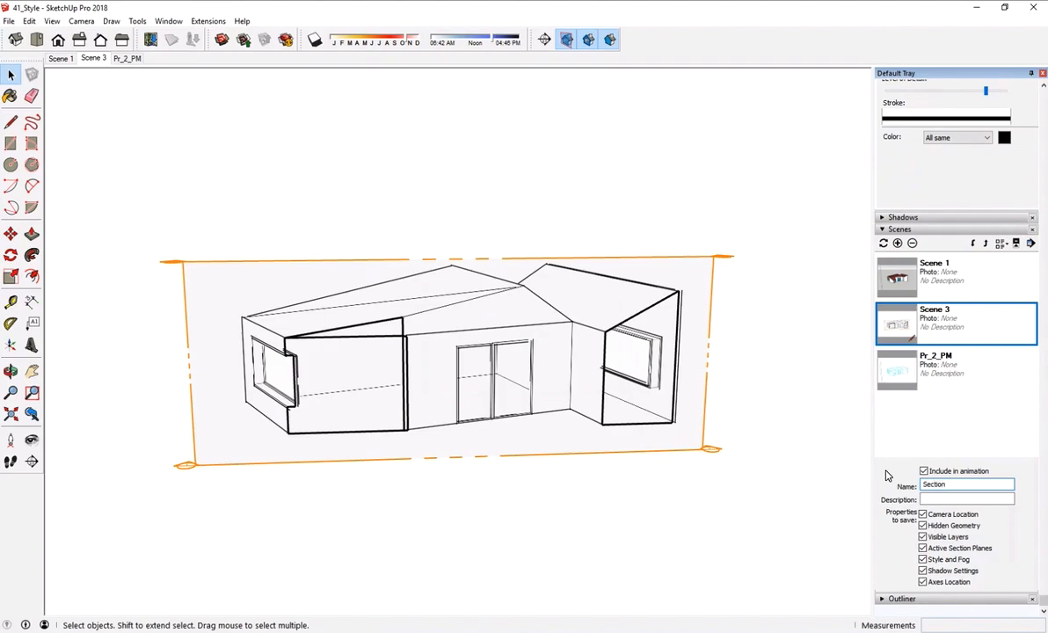
key("Return")
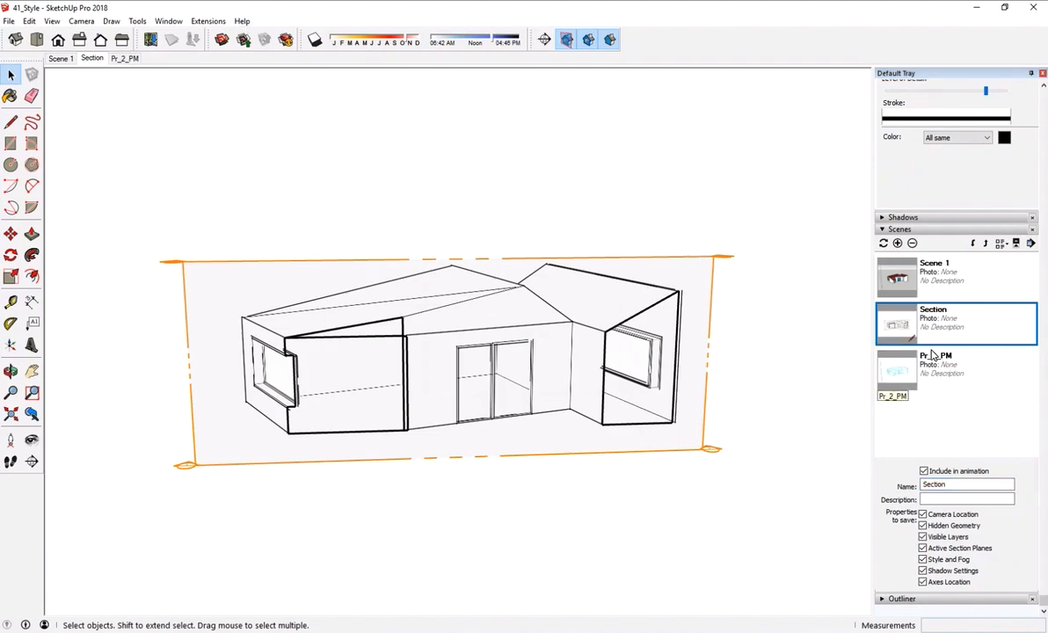
- Compare Scene 1 and Pr_2_PM with the Section scene, ending on Section
left_click(62, 59)
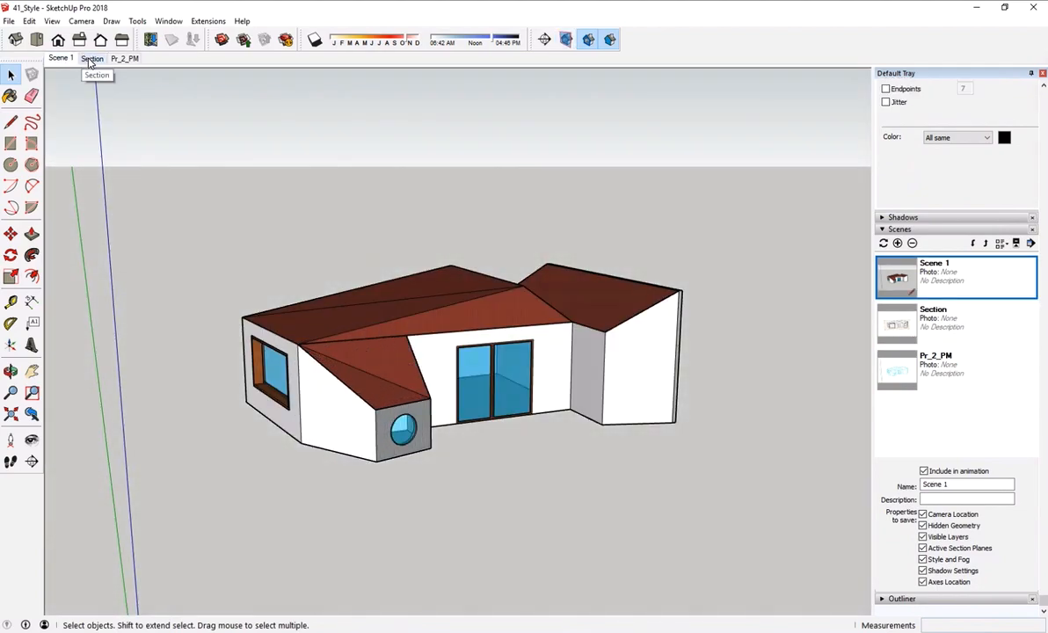
left_click(126, 58)
left_click(95, 61)
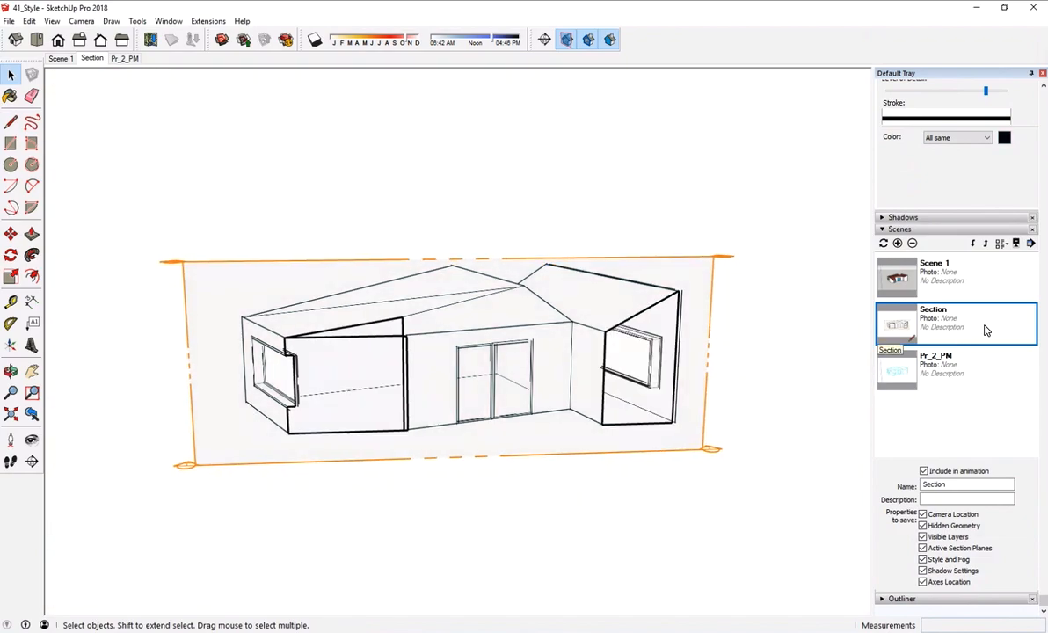
- Move the Section scene to the end of the scene order, after Pr_2_PM
left_click(973, 244)
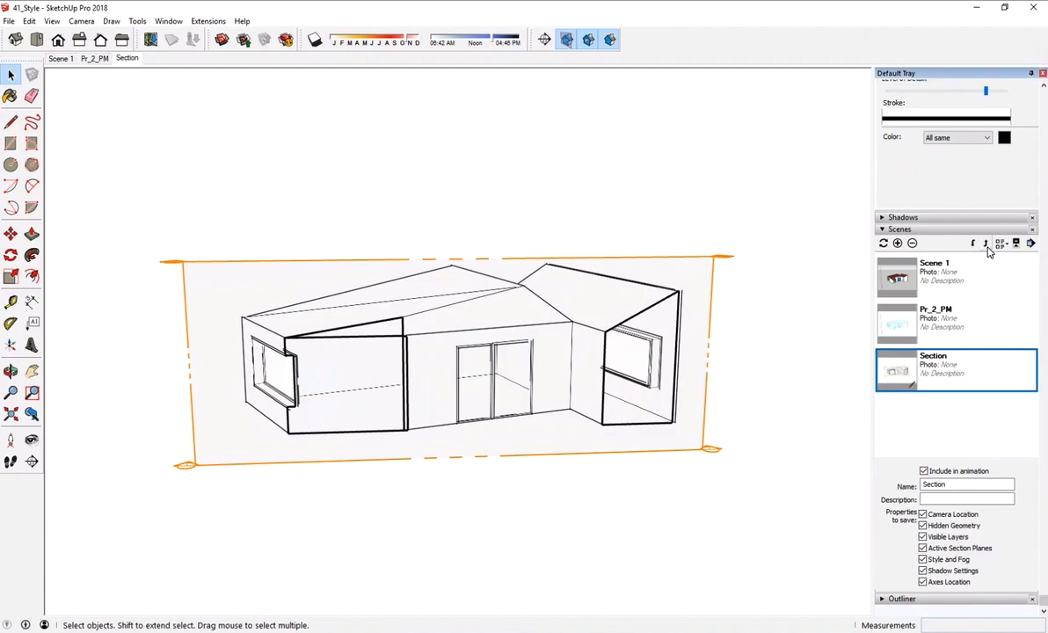
left_click(985, 244)
left_click(984, 244)
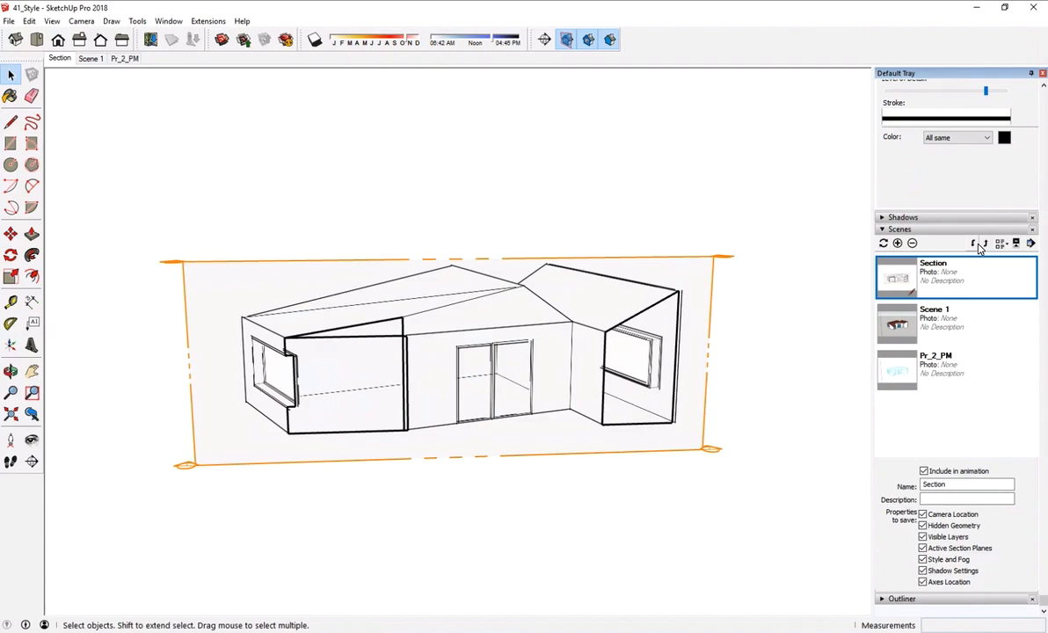
left_click(985, 244)
left_click(985, 245)
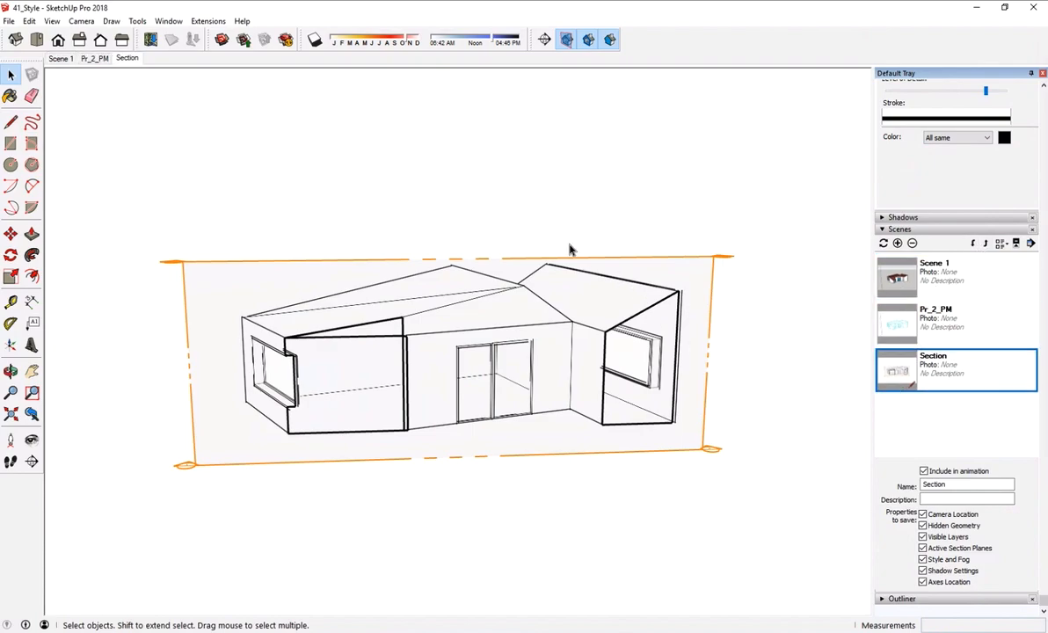
- Go through the reordered scenes from Scene 1 to Section and back to Scene 1
left_click(61, 58)
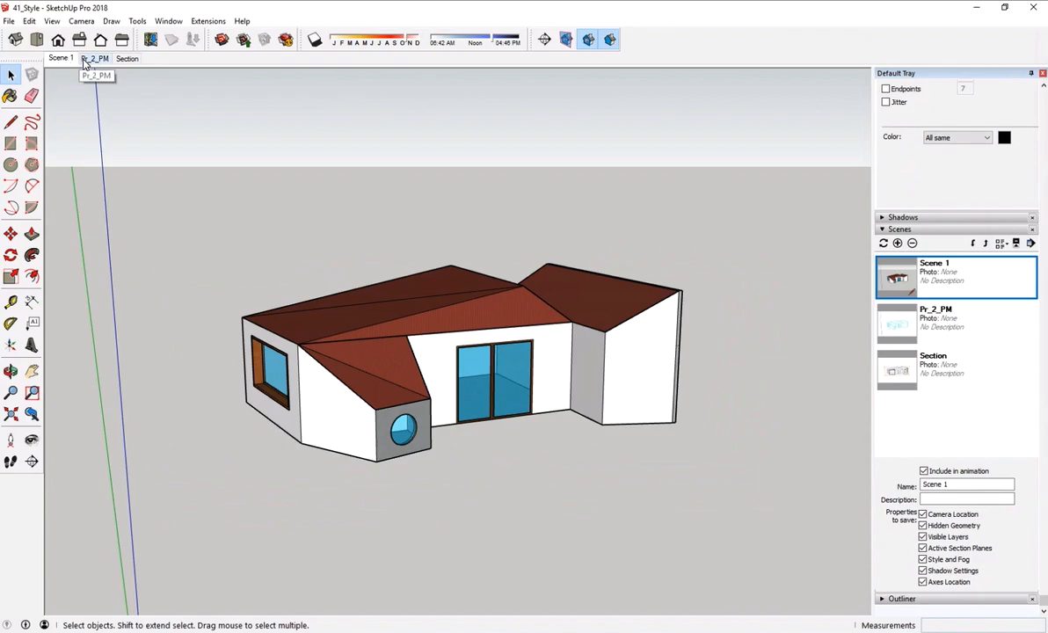
left_click(85, 60)
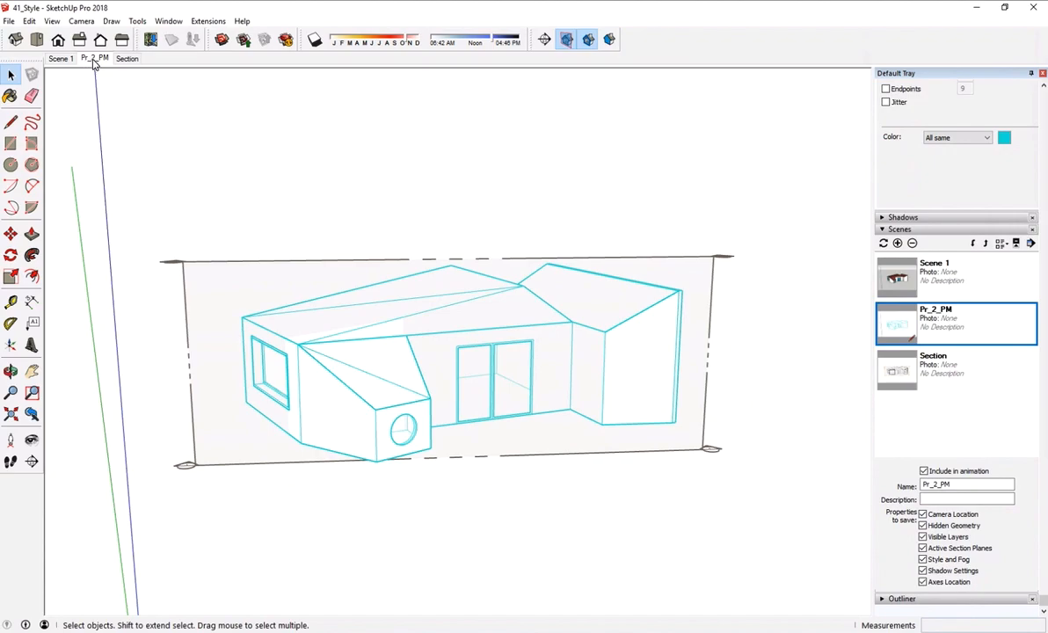
left_click(124, 60)
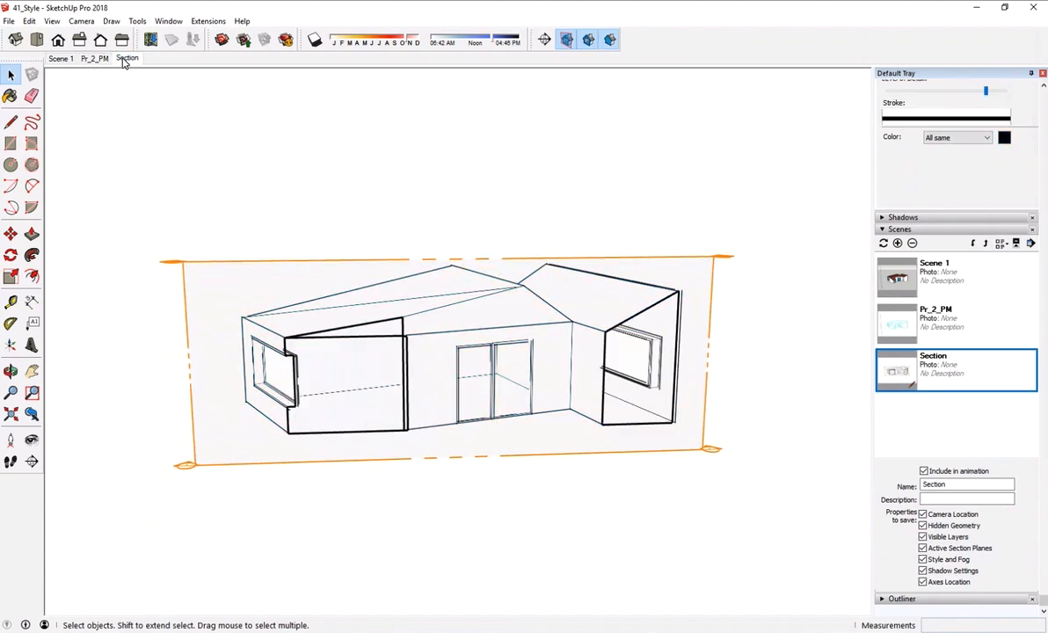
left_click(94, 59)
left_click(72, 59)
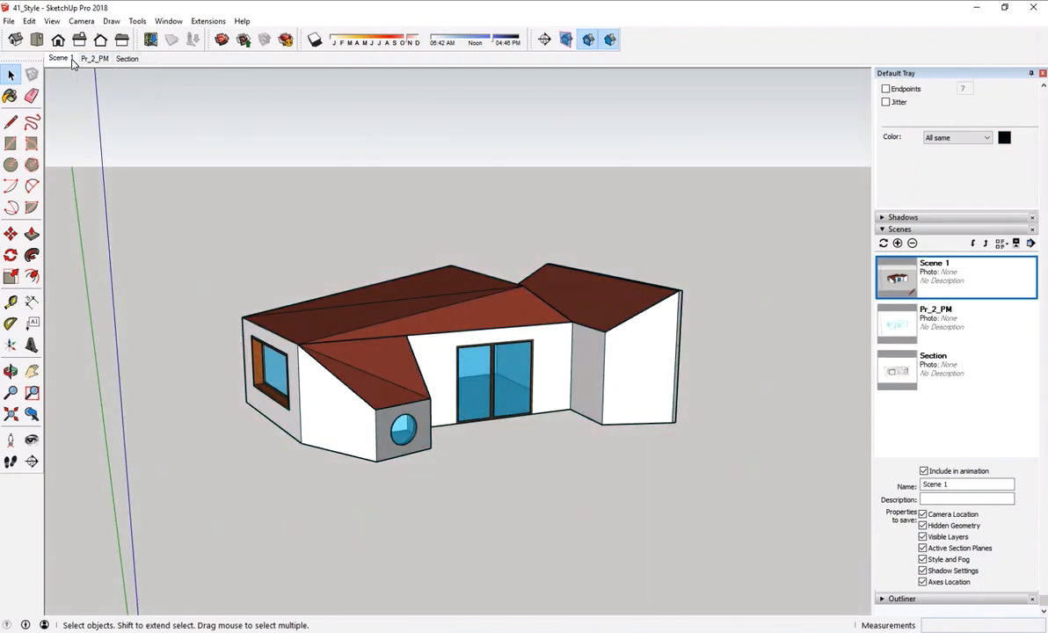
- Hide the section plane in the Pr_2_PM scene and update the scene with all its properties
left_click(94, 59)
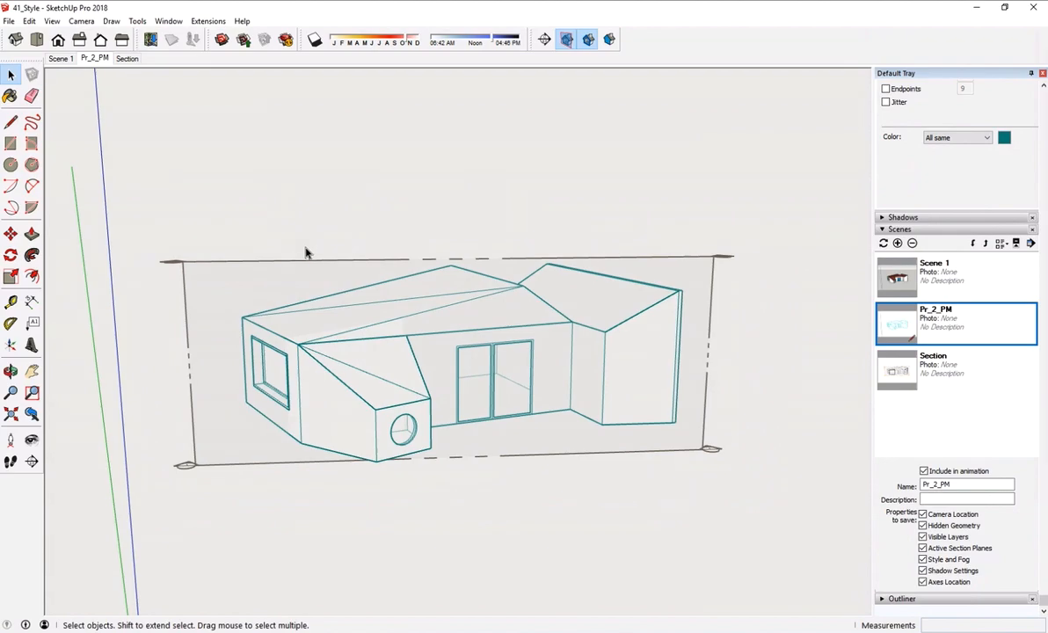
right_click(263, 270)
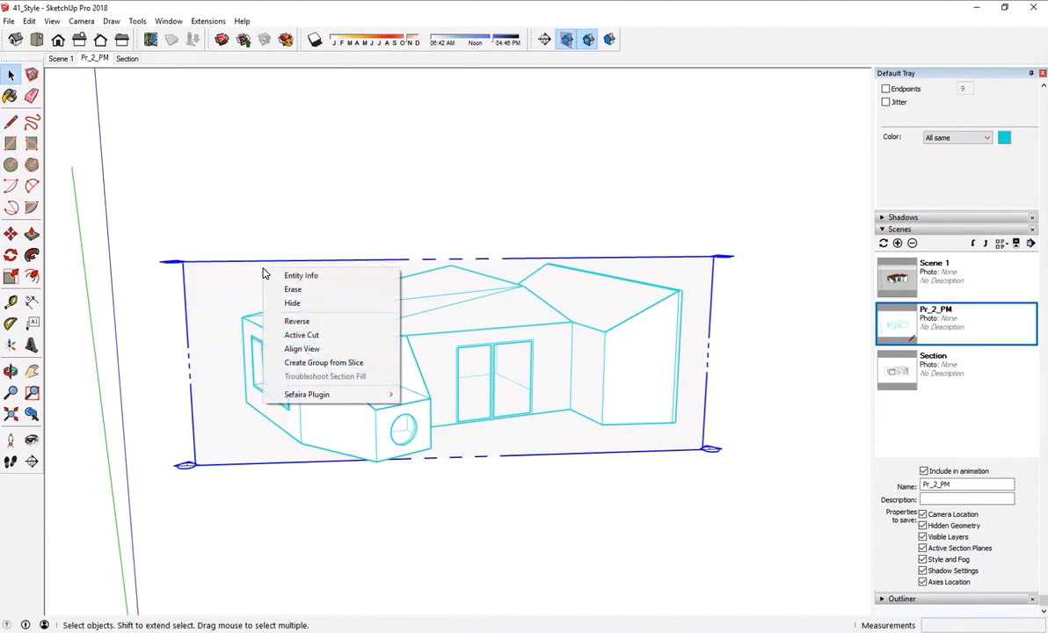
left_click(312, 308)
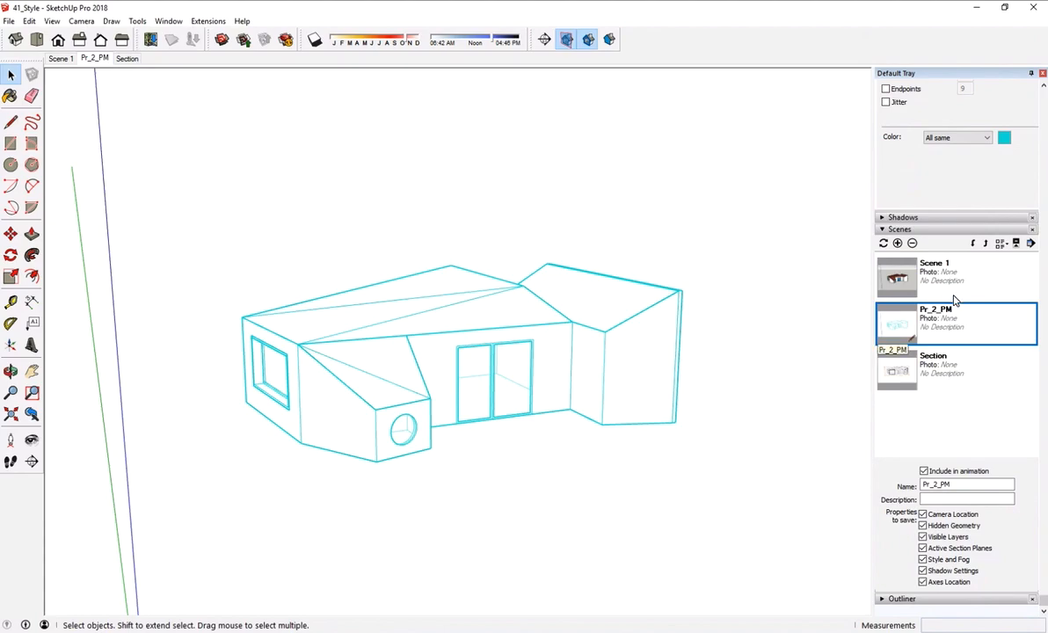
left_click(884, 243)
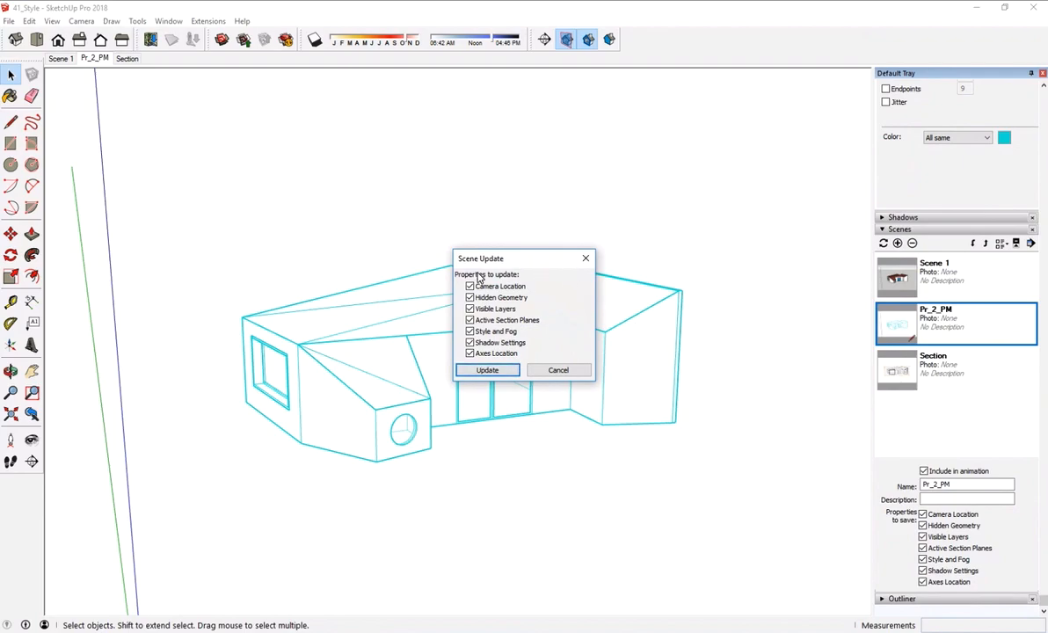
left_click(488, 370)
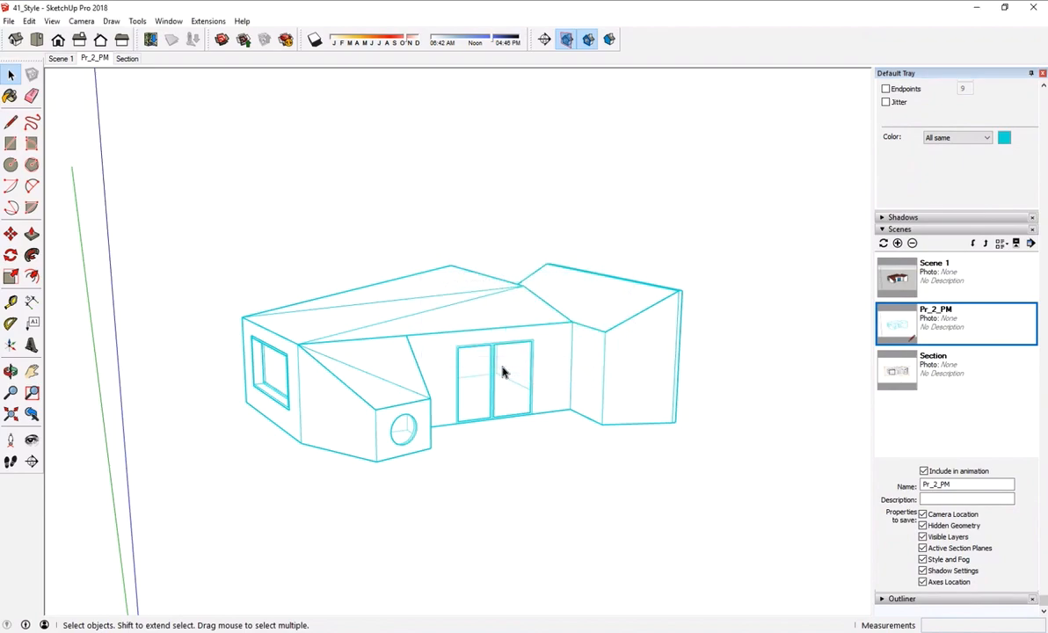
- Check Scene 1, the updated Pr_2_PM scene and the Section scene in order
left_click(60, 59)
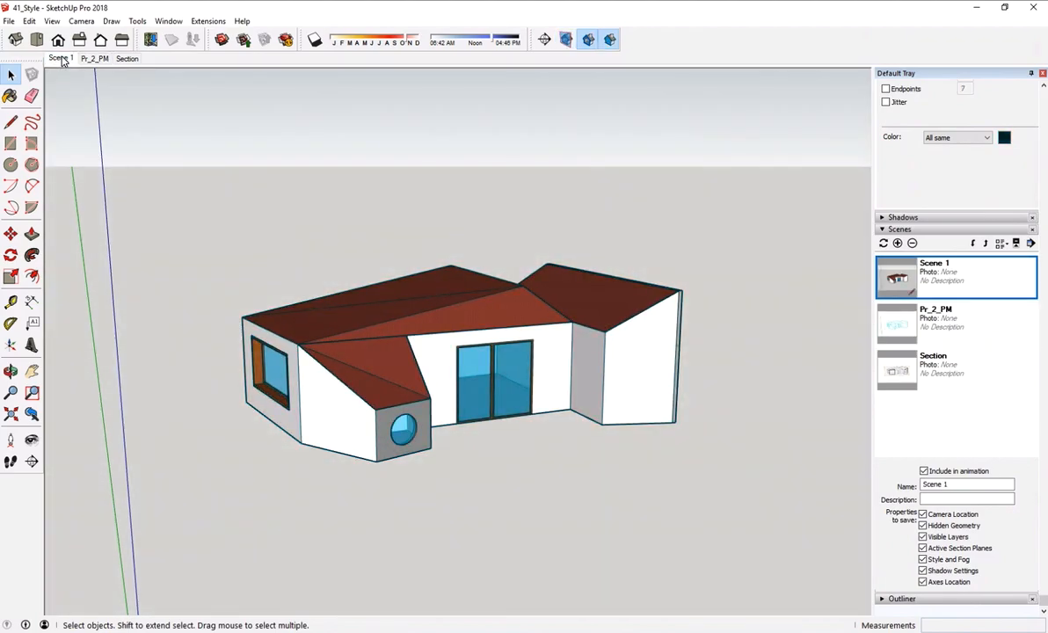
left_click(88, 58)
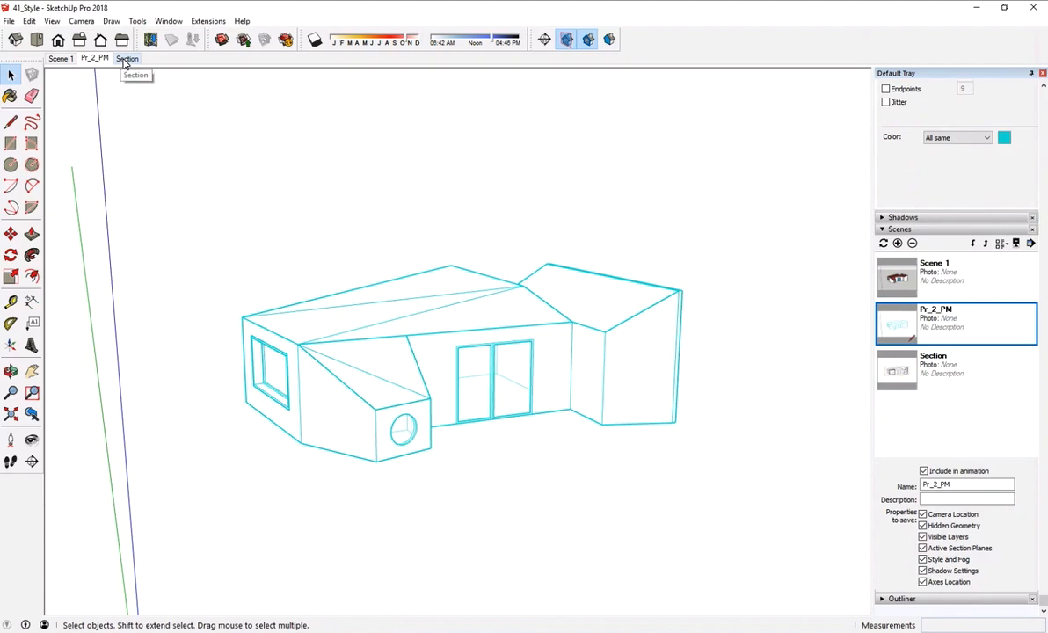
left_click(127, 59)
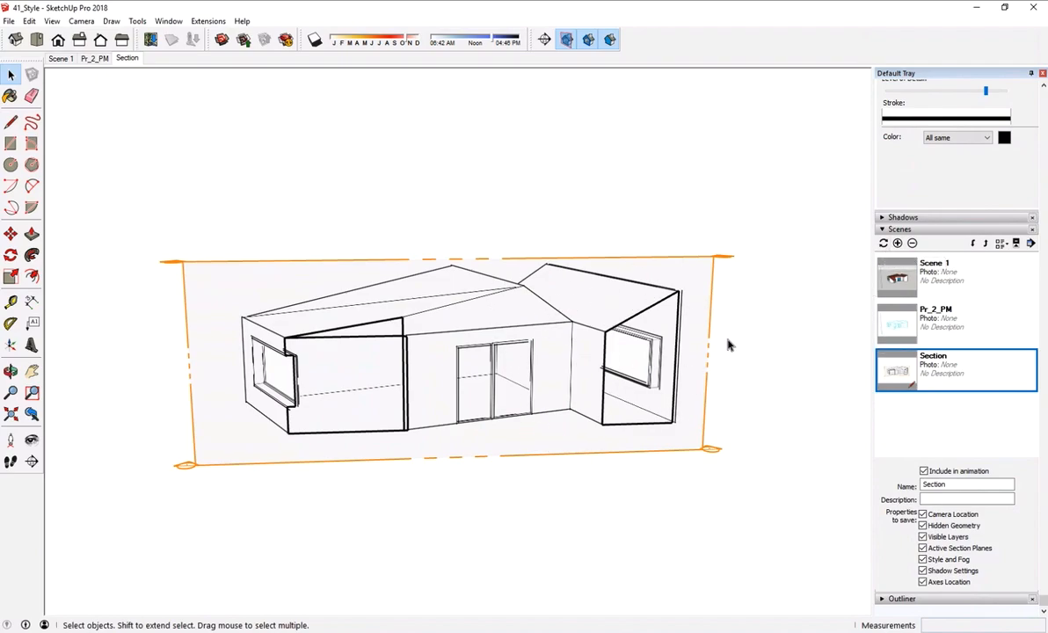
- Add another scene from the current section view and name it Section2
left_click(476, 377)
left_click(499, 373)
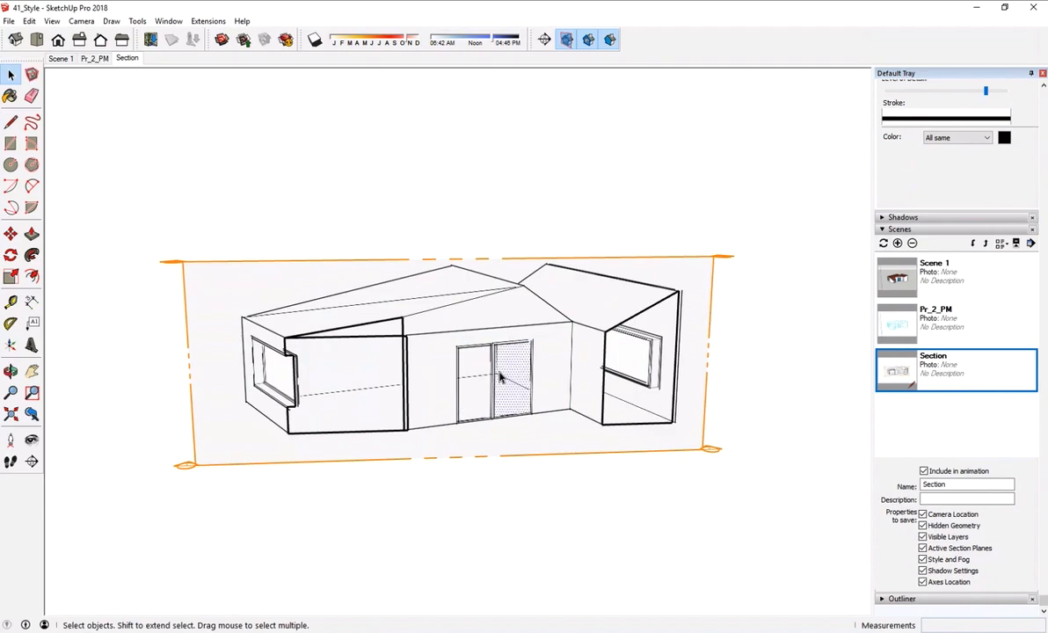
left_click(883, 243)
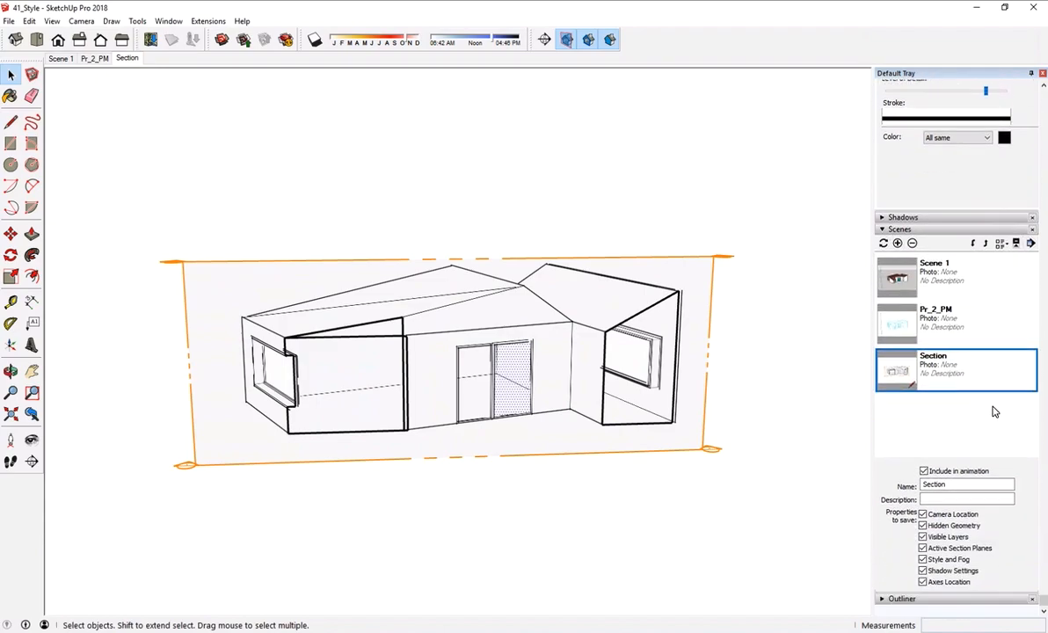
left_click(898, 243)
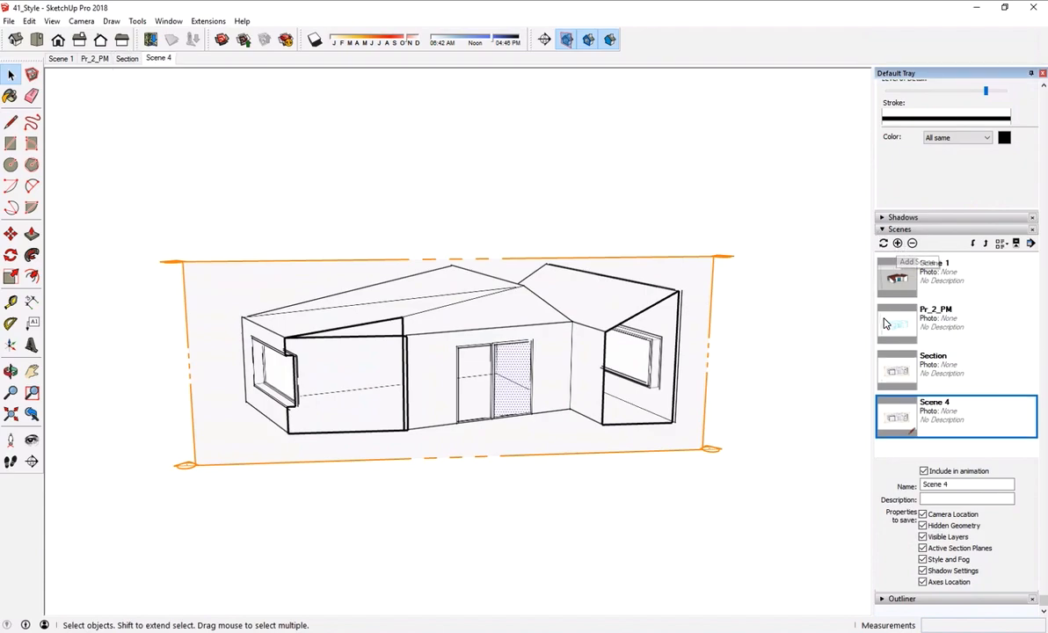
left_click_drag(948, 485, 886, 480)
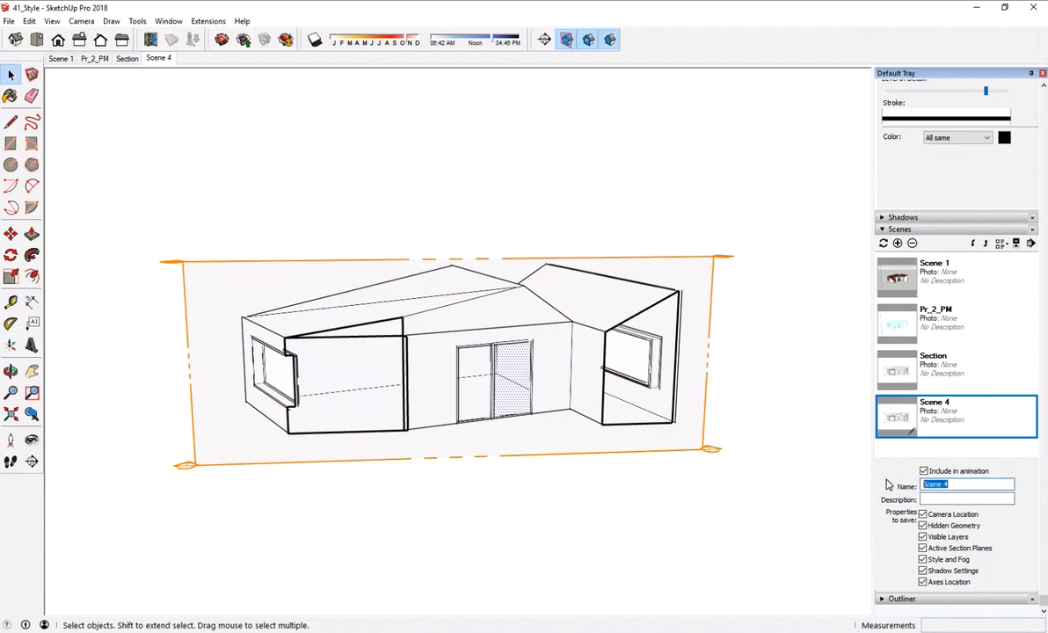
type("Section2")
key("Return")
- Hide the existing section plane across the house in the Section2 scene
left_click(708, 396)
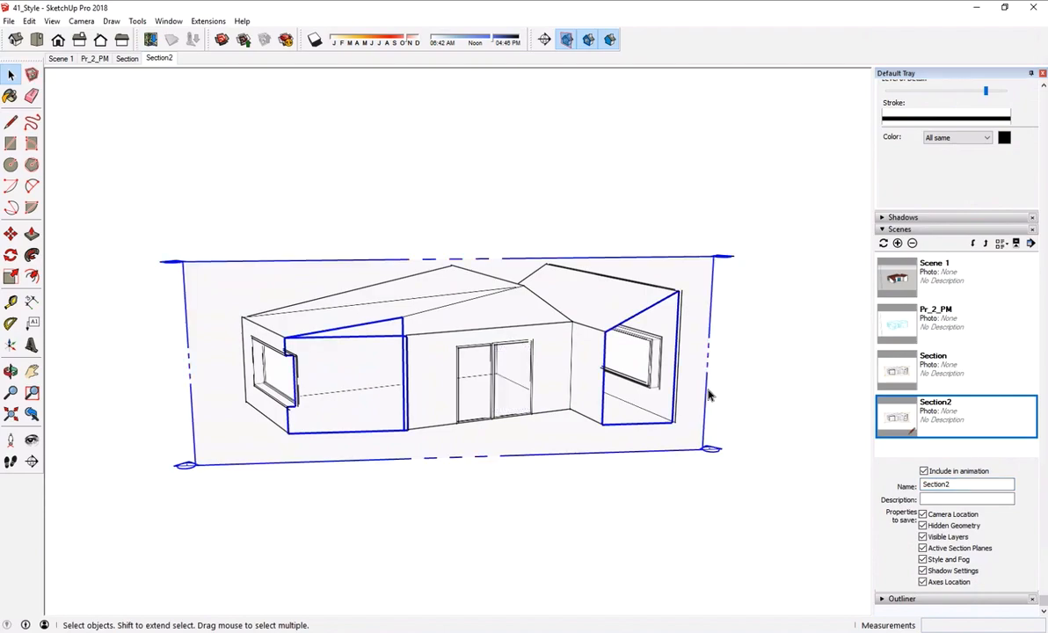
right_click(709, 394)
left_click(754, 427)
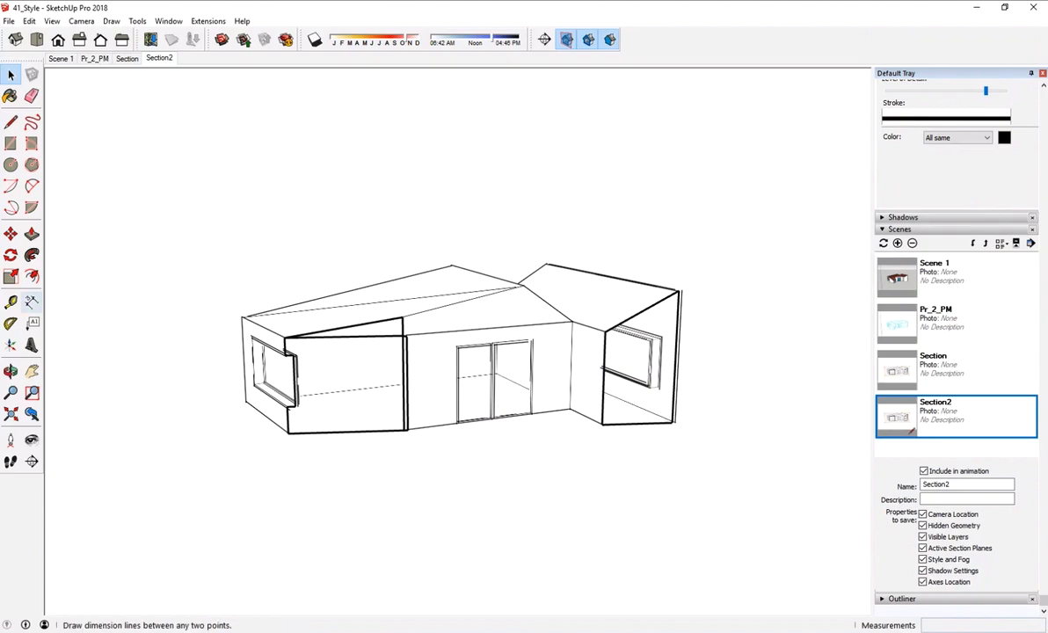
- Place a section plane named Section 1 with symbol 1 on the end wall that has the rectangular window
left_click(33, 462)
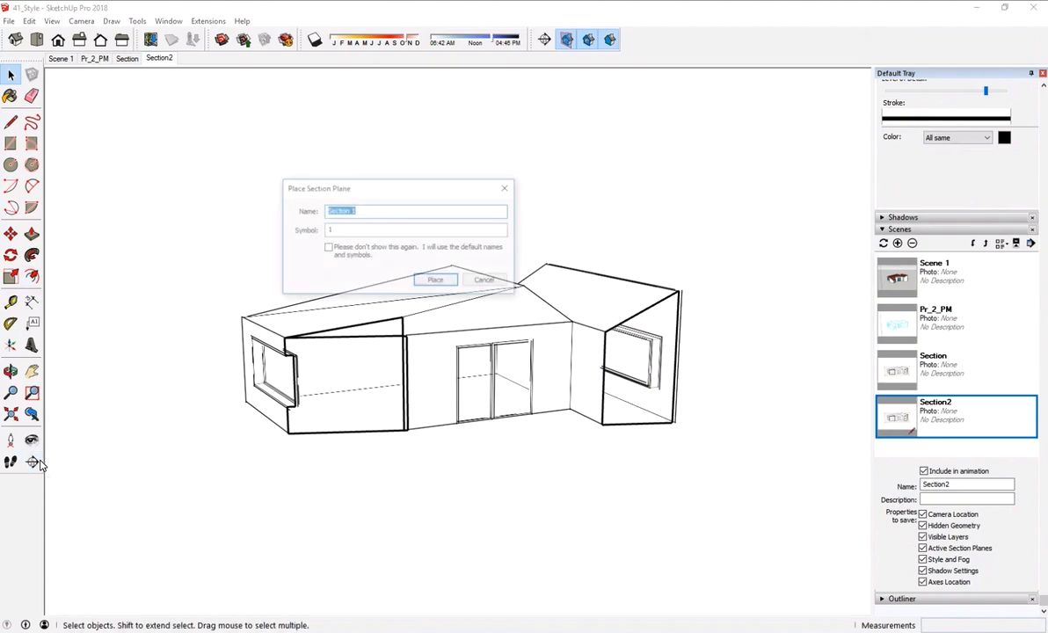
left_click(435, 281)
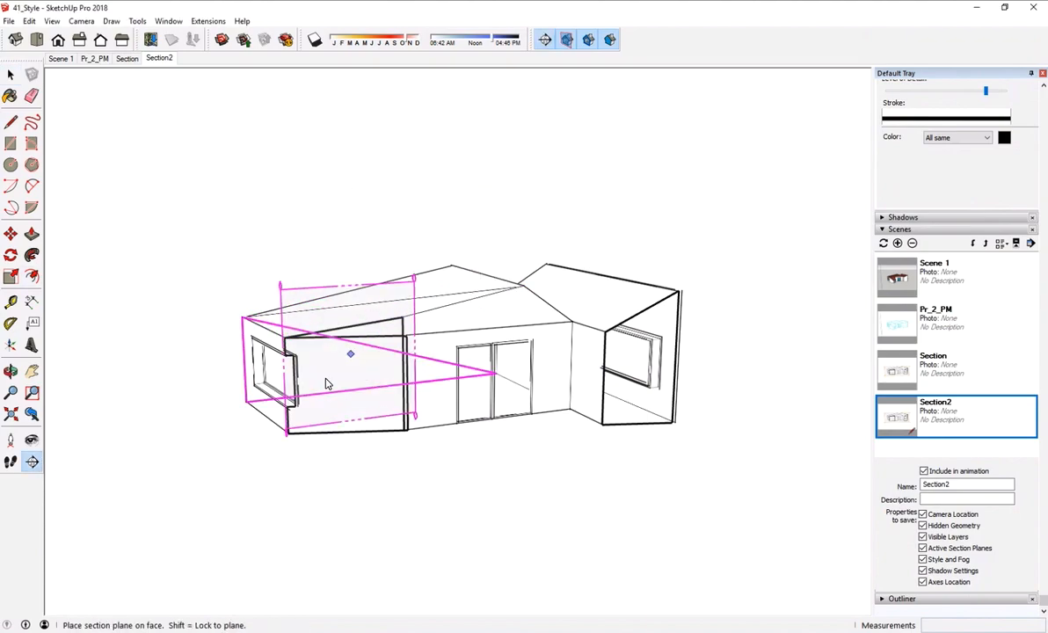
left_click(264, 401)
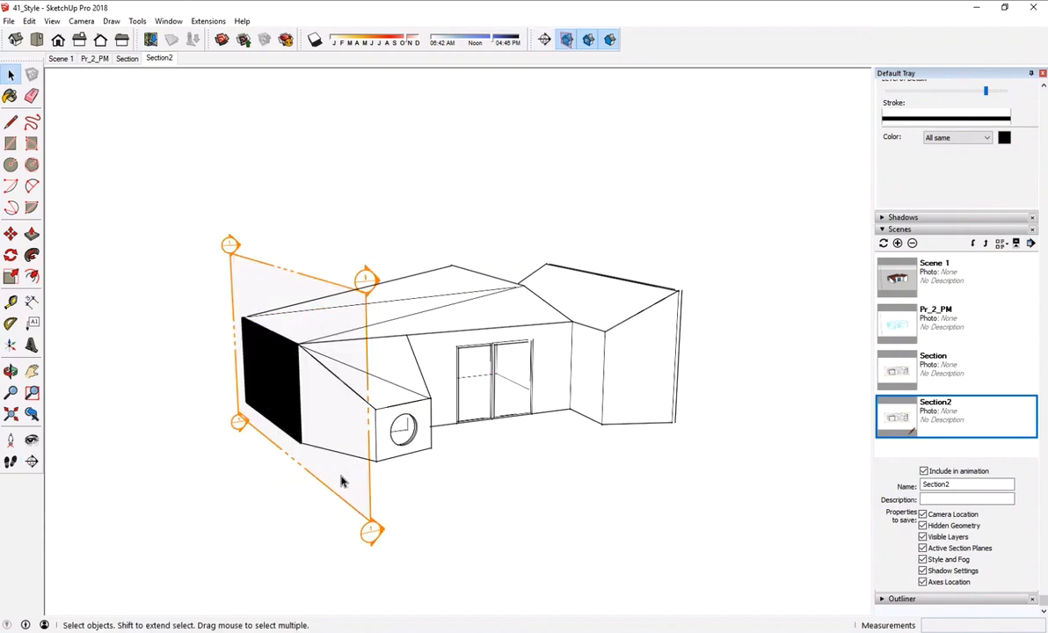
- Move the Section 1 plane from the end wall about 17' 7" into the house
left_click(358, 518)
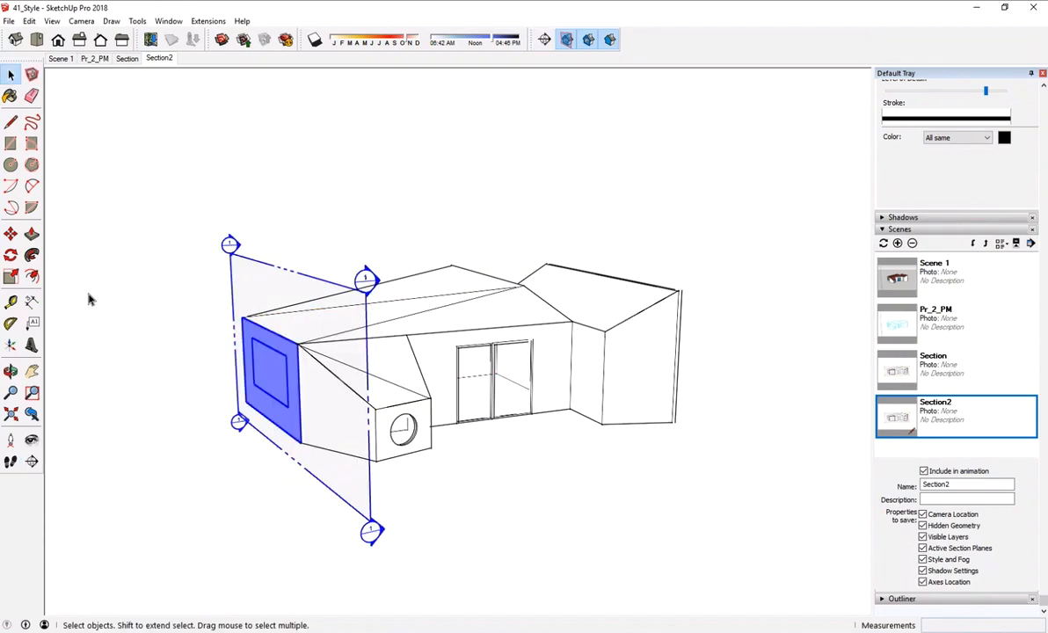
key("m")
left_click(413, 539)
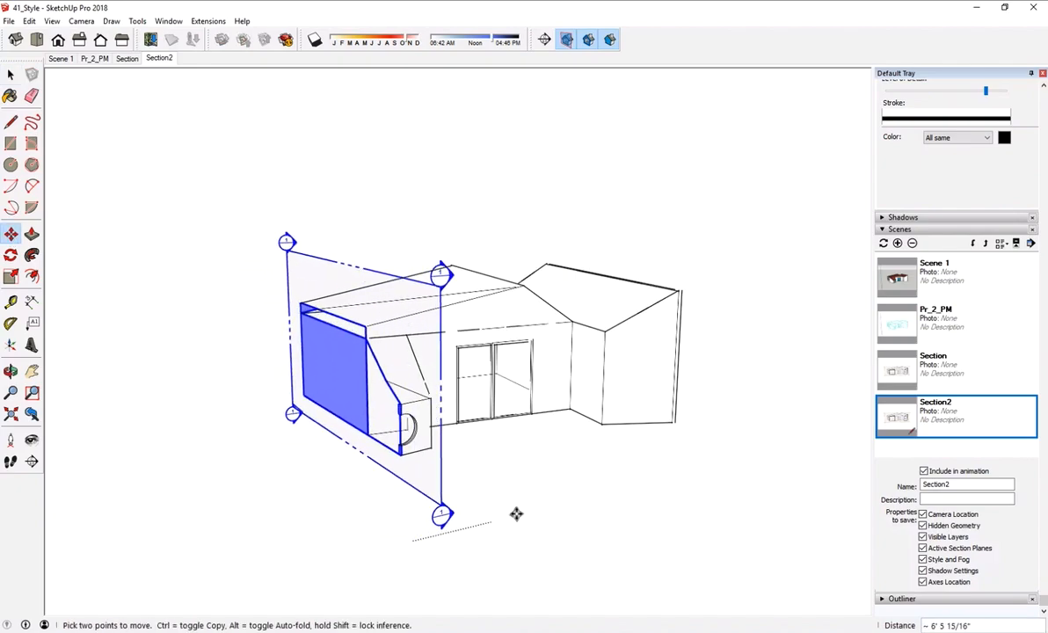
left_click(606, 486)
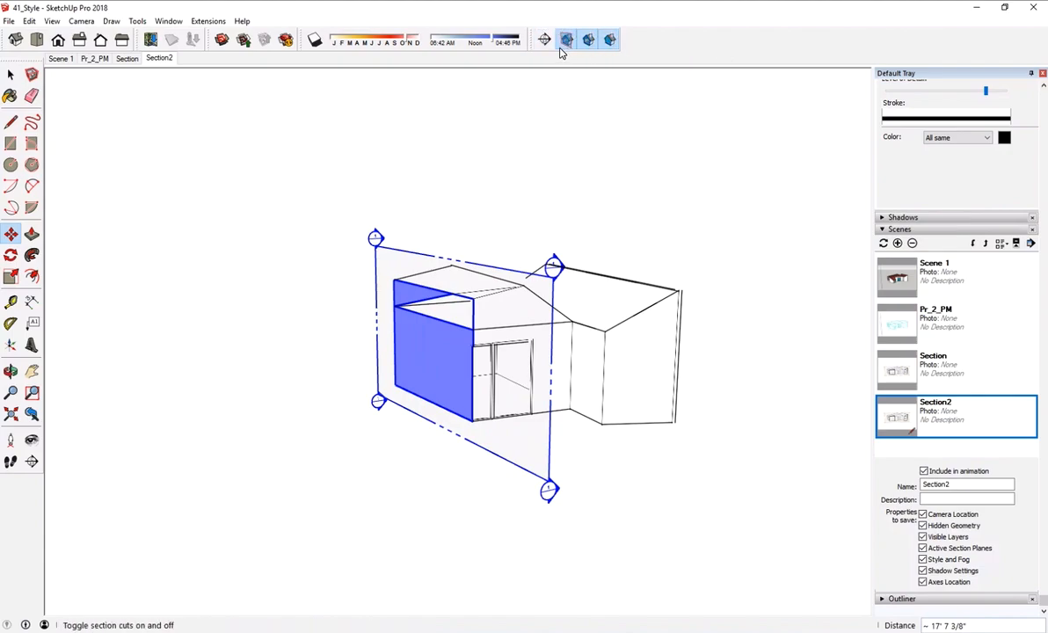
- Turn off the section fill display and move the Section 1 plane about 5" farther into the house
left_click(611, 40)
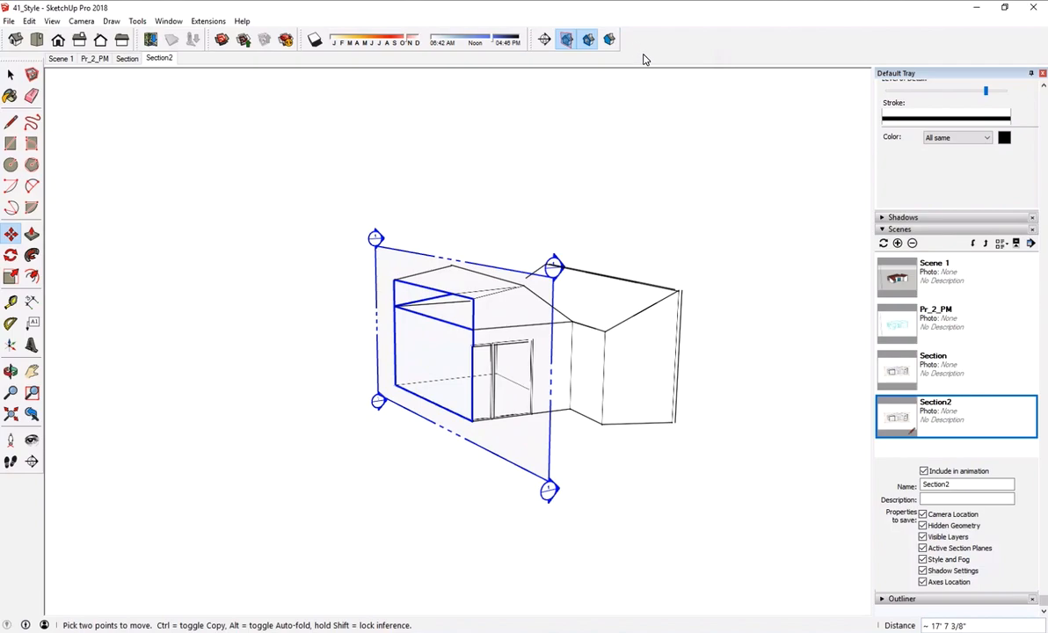
left_click(664, 182)
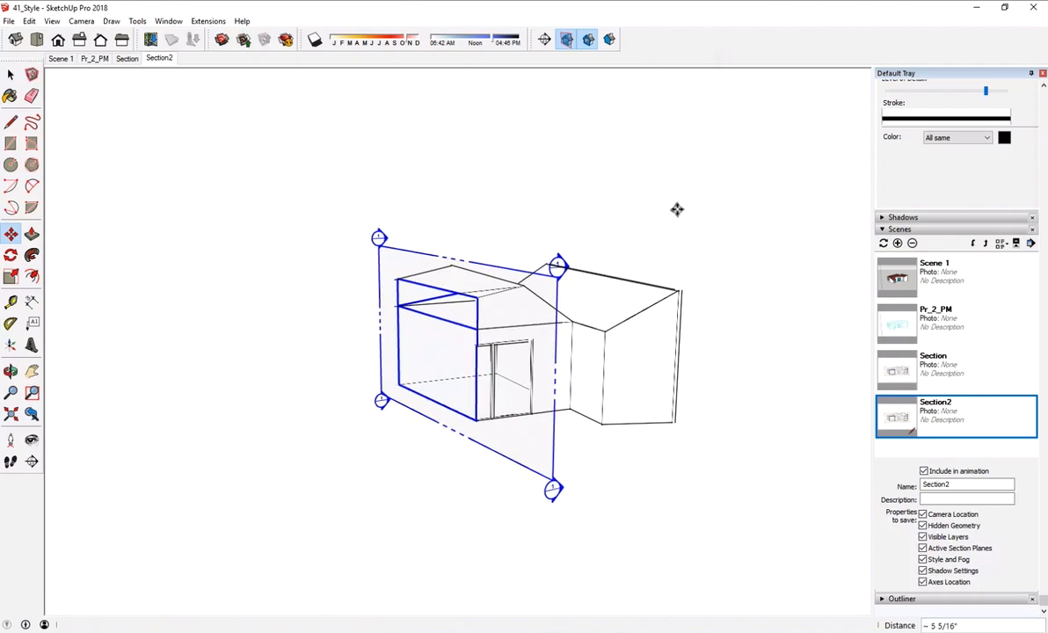
key("space")
left_click(661, 242)
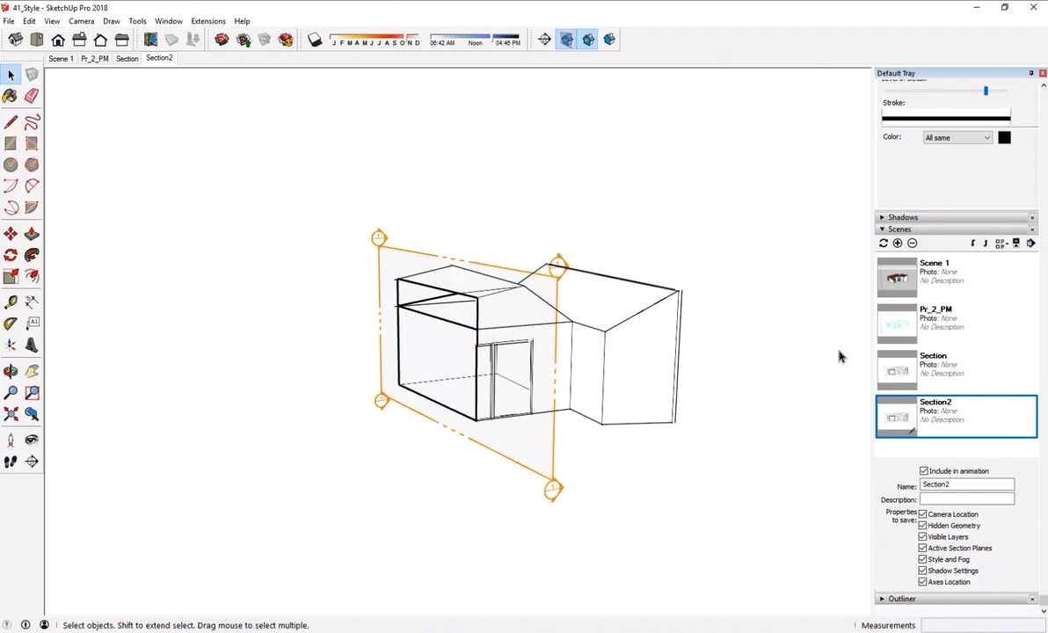
- Update the Section2 scene with all properties, saving the style changes as a new style
left_click(886, 245)
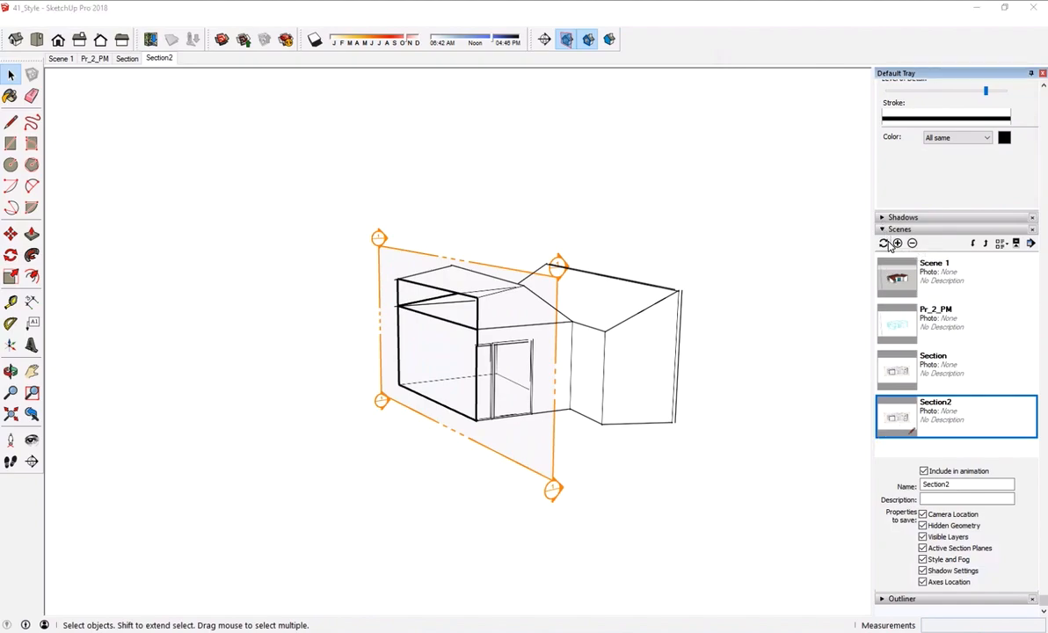
left_click(484, 371)
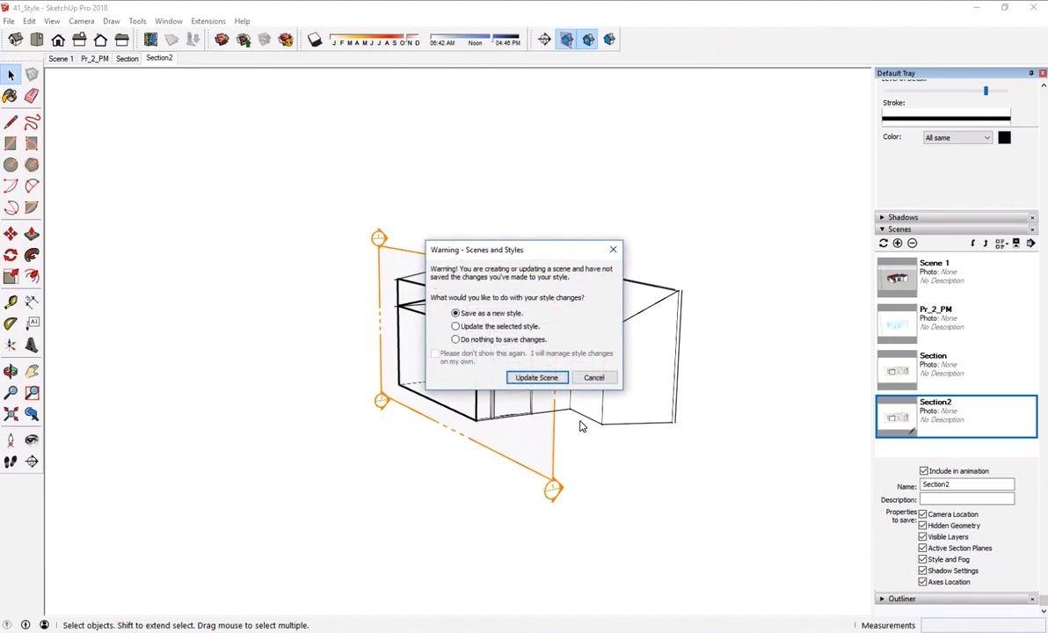
left_click(538, 378)
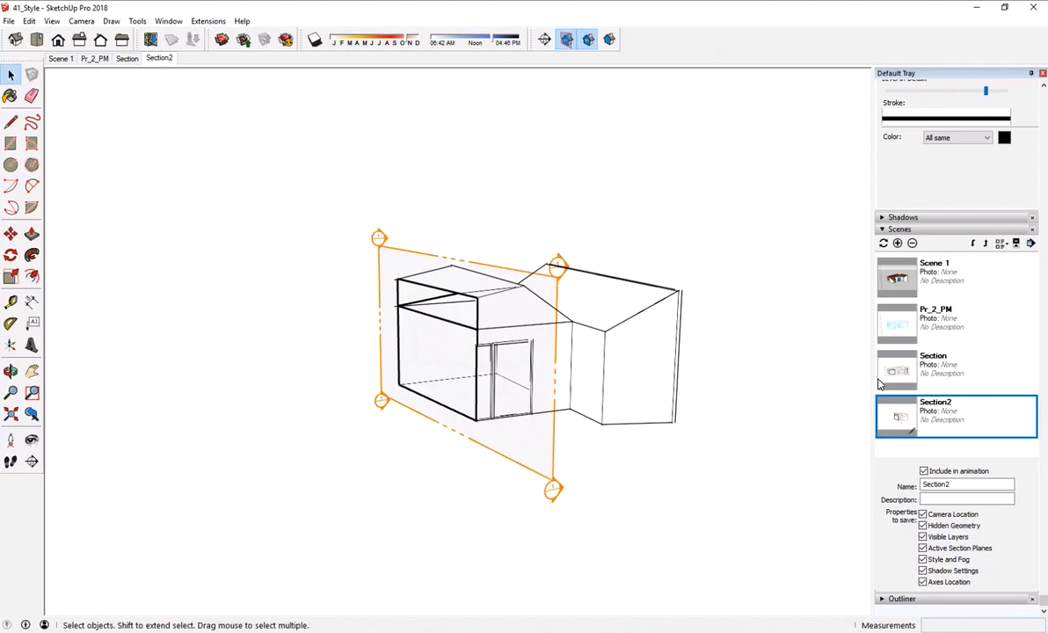
- Switch between the Section and Section2 scenes to compare their section cuts
left_click(906, 371)
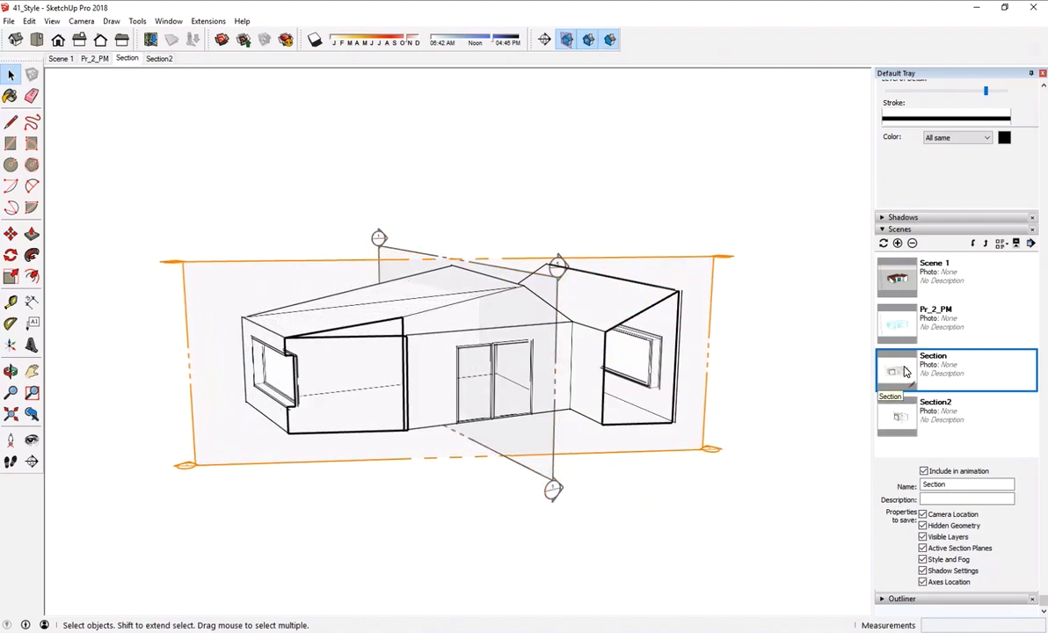
left_click(901, 411)
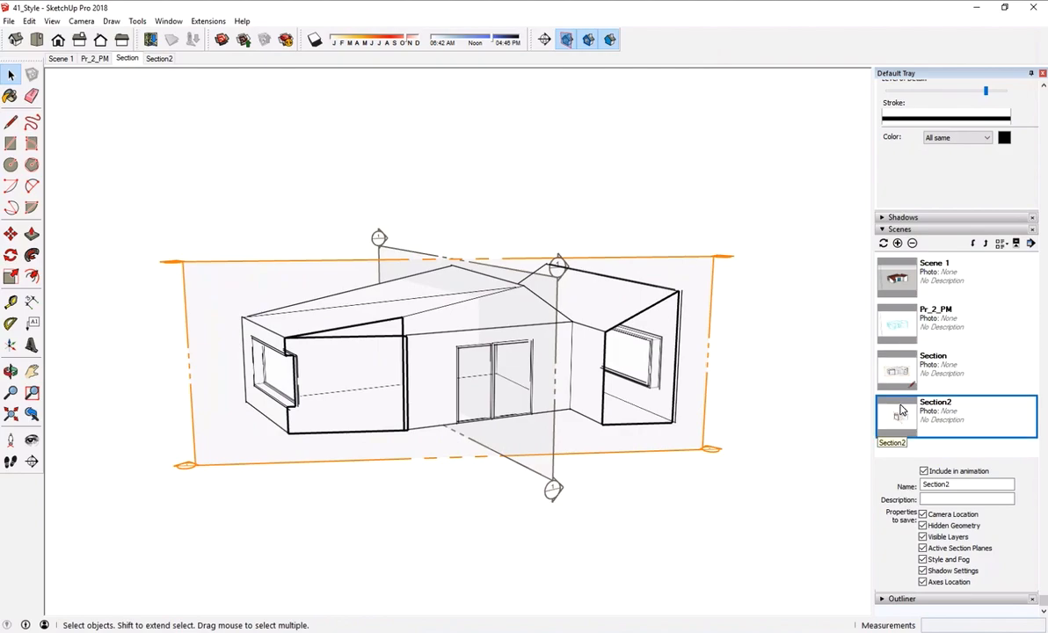
double_click(900, 419)
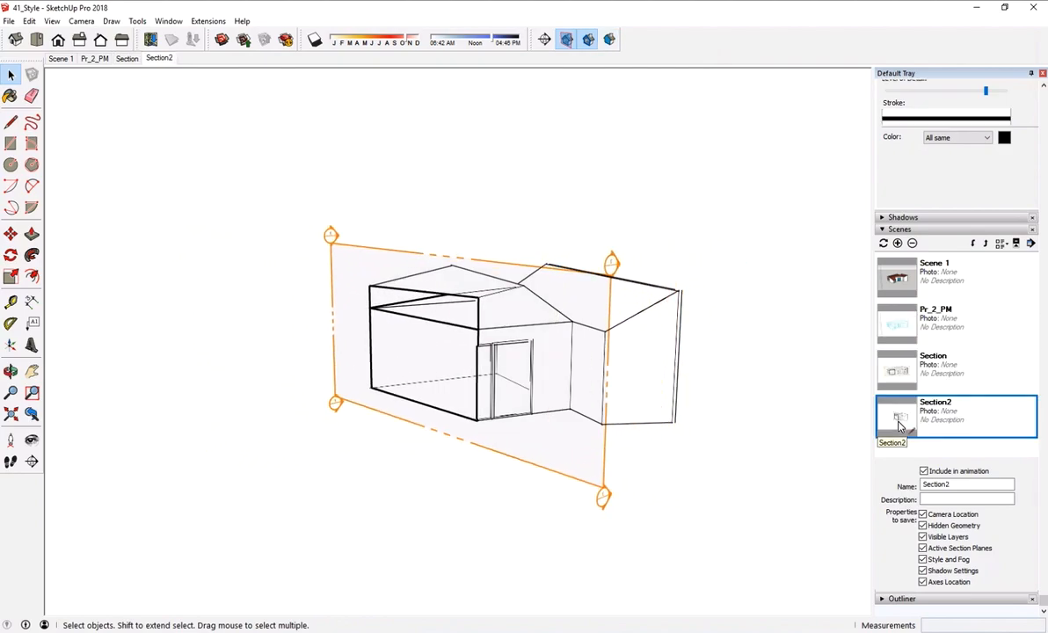
double_click(893, 388)
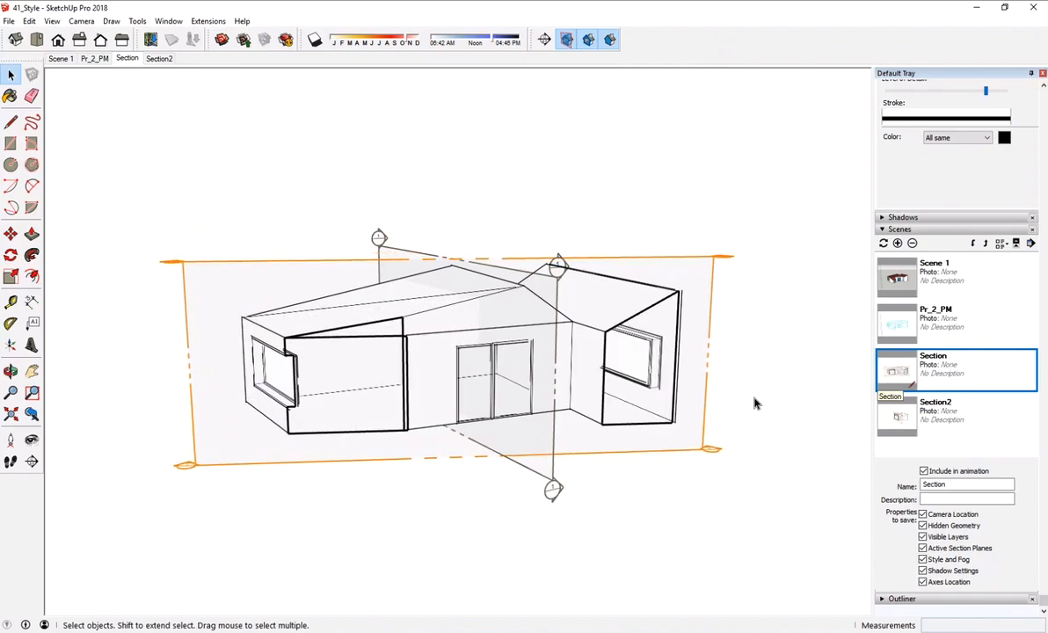
- Hide the inactive Section 1 plane in the Section scene and update that scene with all properties
left_click(400, 254)
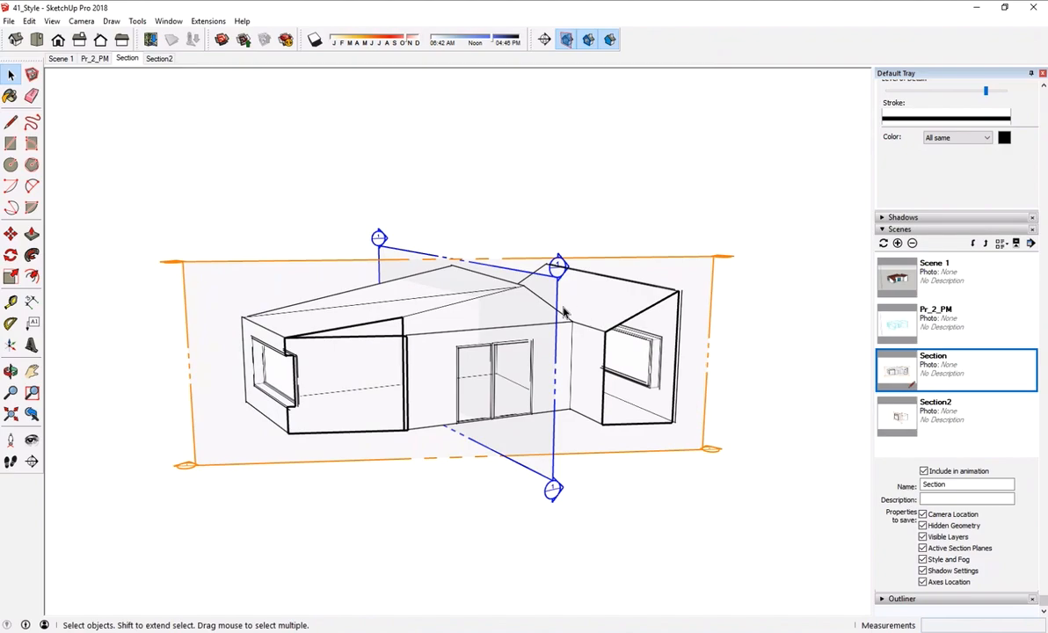
right_click(410, 247)
left_click(439, 286)
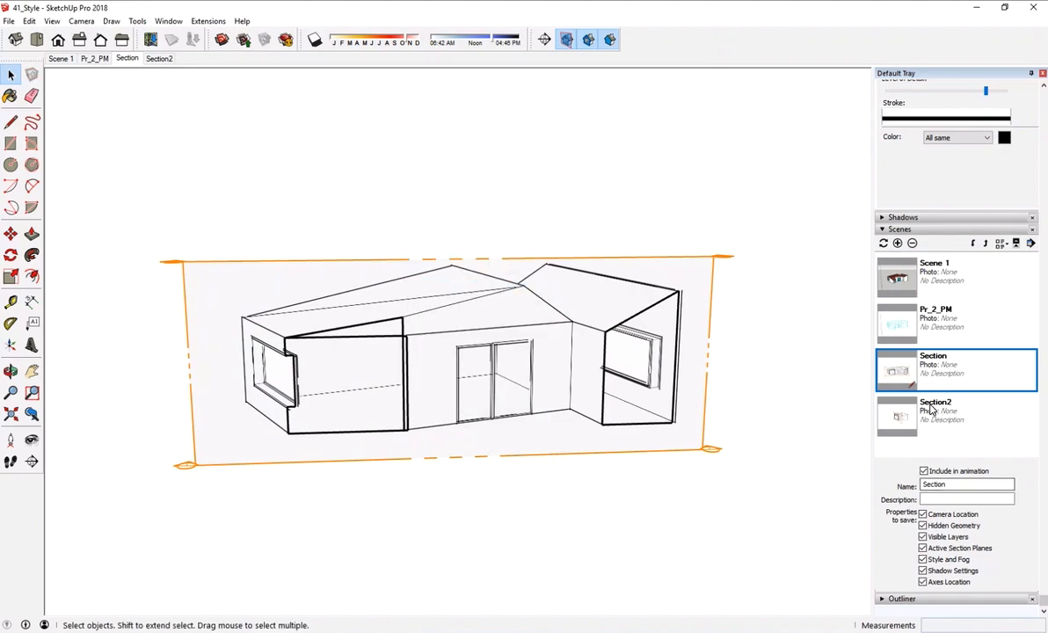
left_click(884, 244)
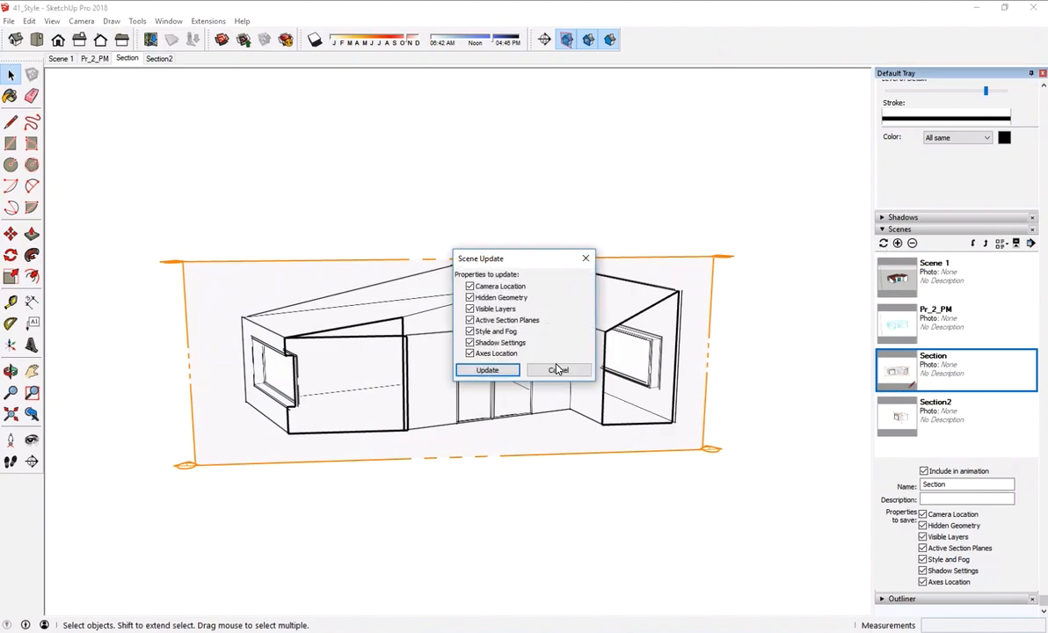
left_click(493, 369)
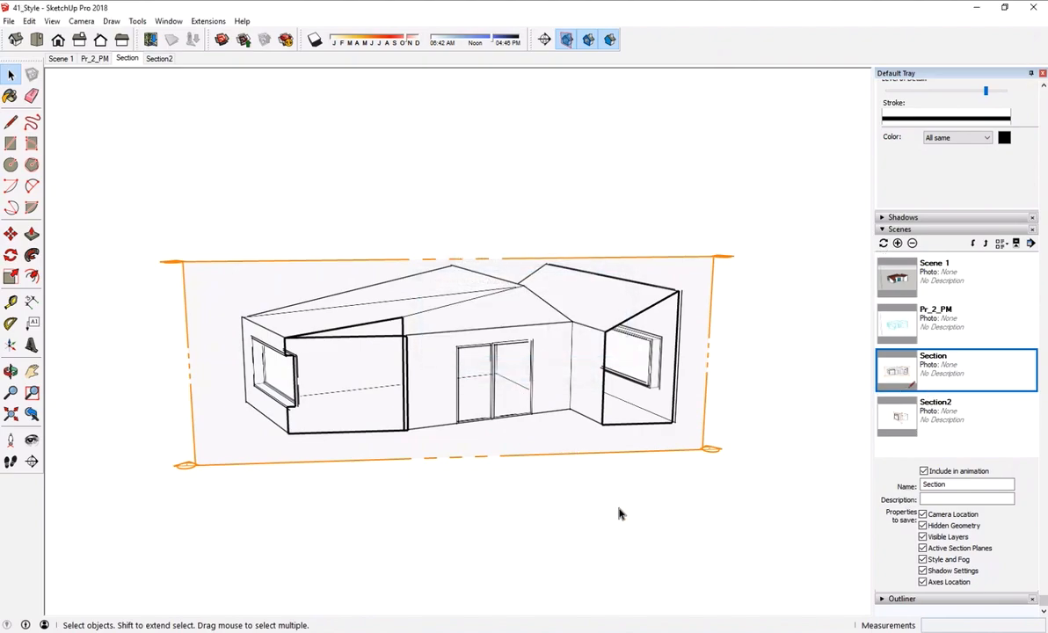
- Play the transition to Section2 and back to the updated Section scene to check the visible section planes
left_click(898, 414)
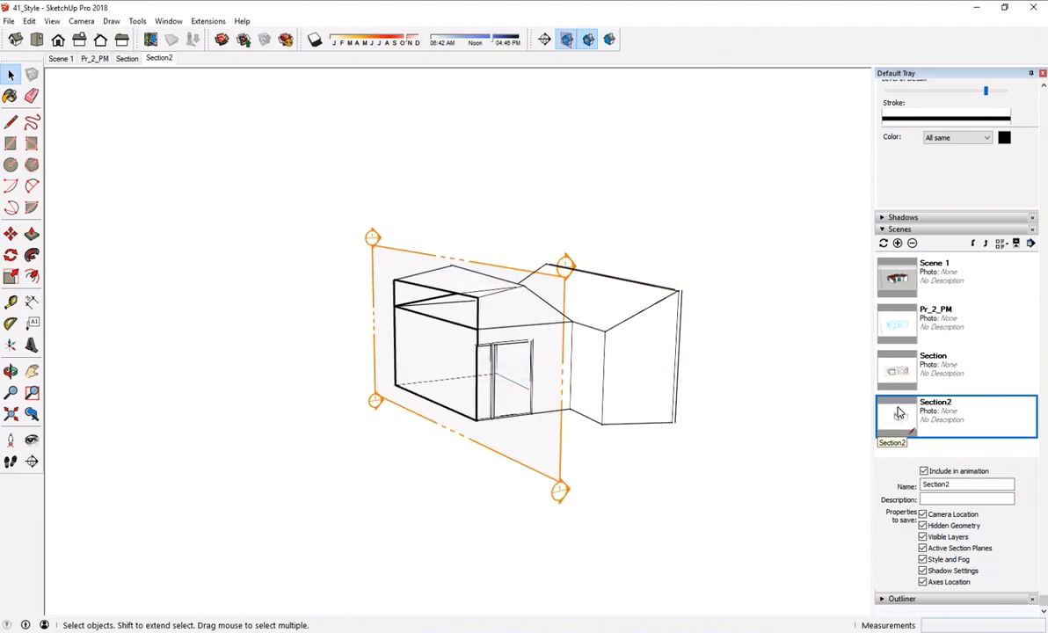
left_click(893, 378)
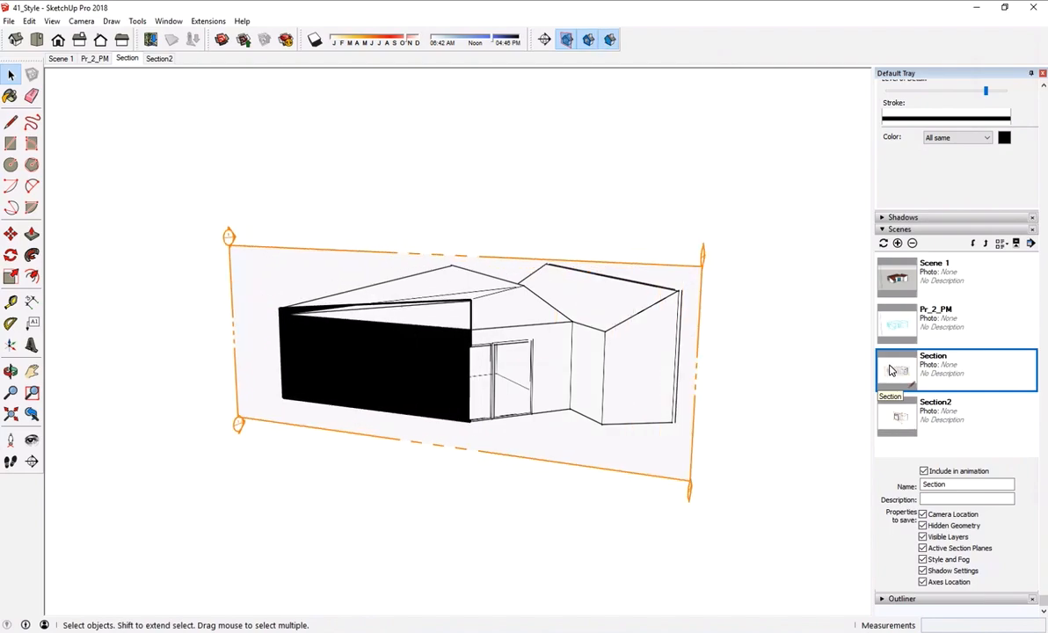